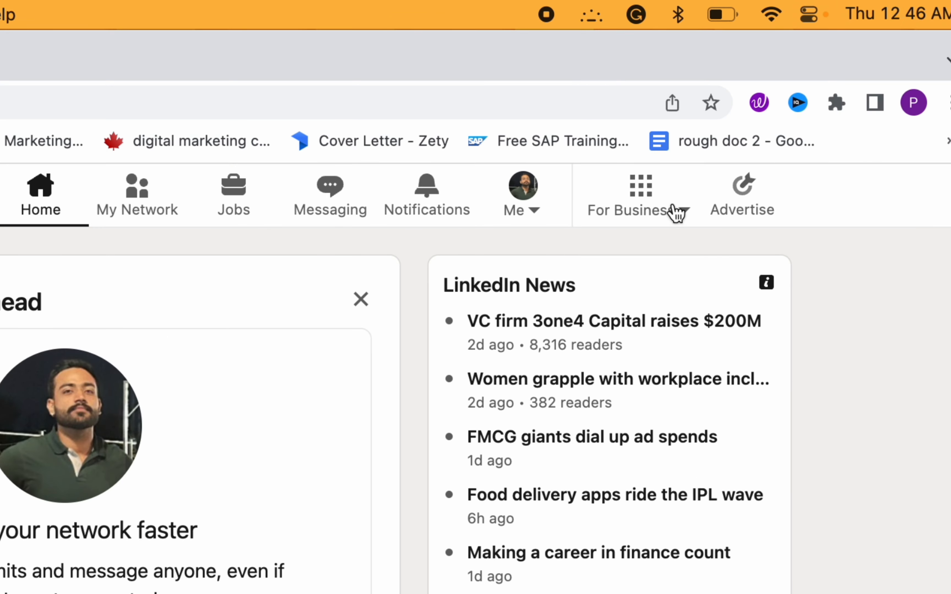
# - Start a new LinkedIn Page via For Business > Create a Company Page
pyautogui.click(675, 213)
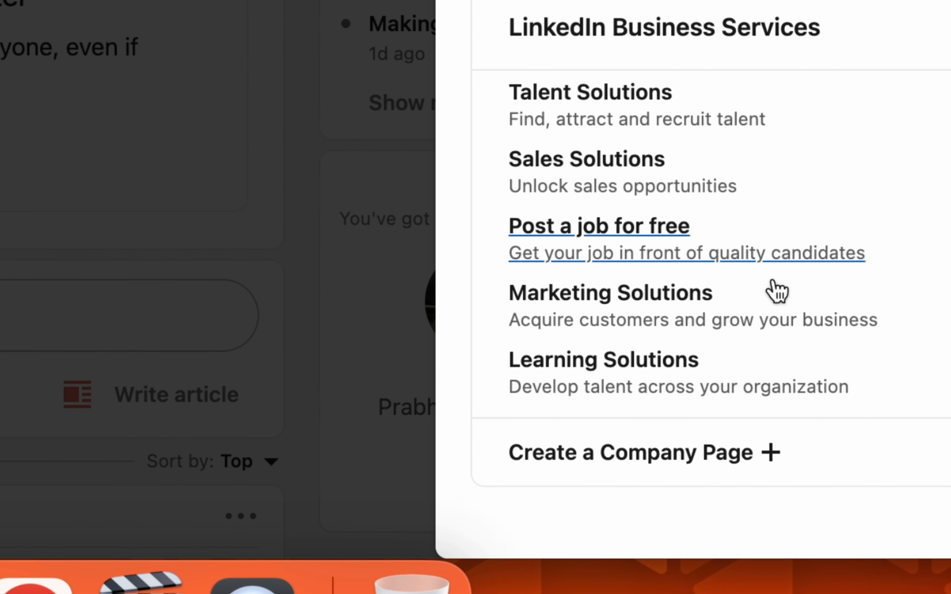
pyautogui.click(577, 467)
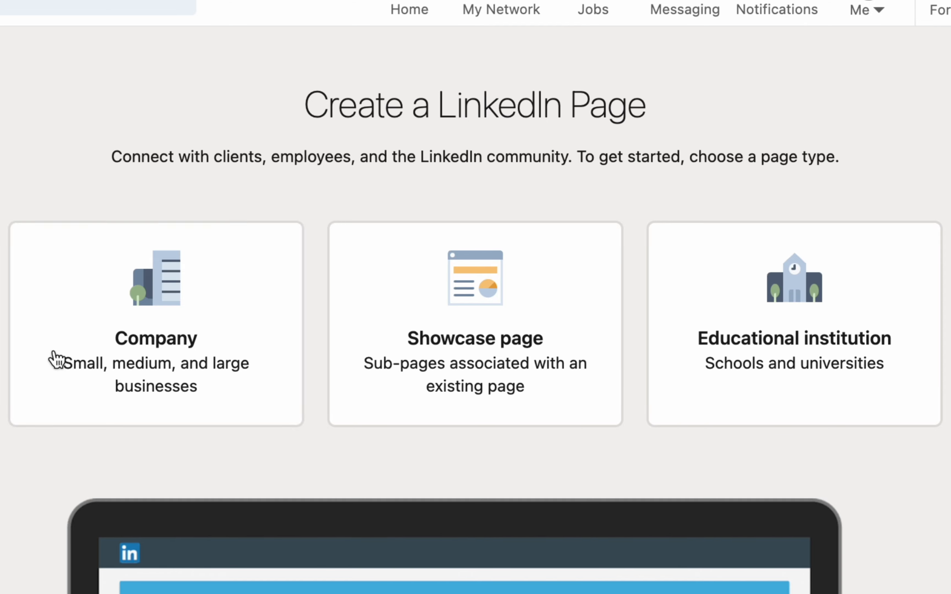
# - Choose the Company page type and name it 'Sell my horse 1'
pyautogui.click(187, 311)
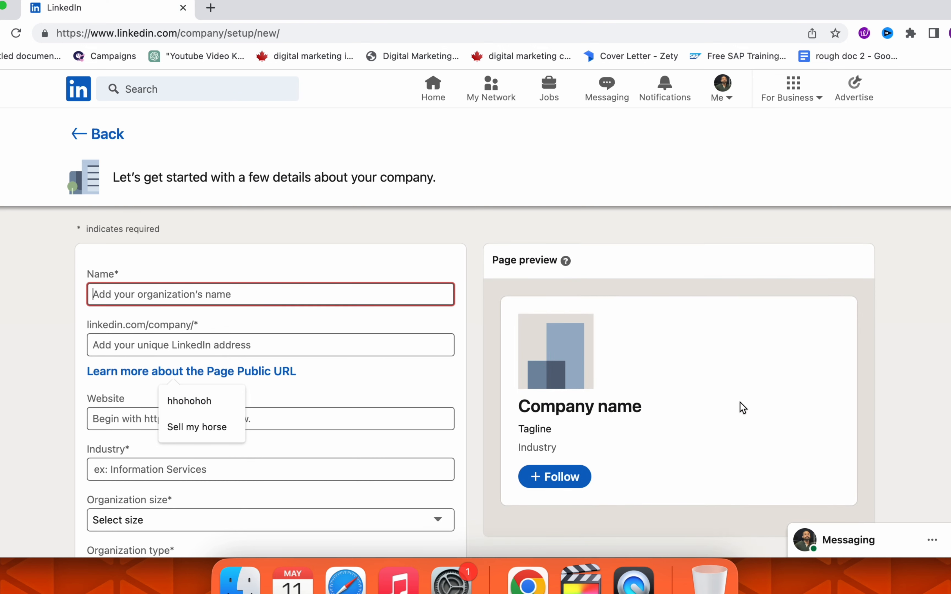
pyautogui.scroll(-2, 738, 407)
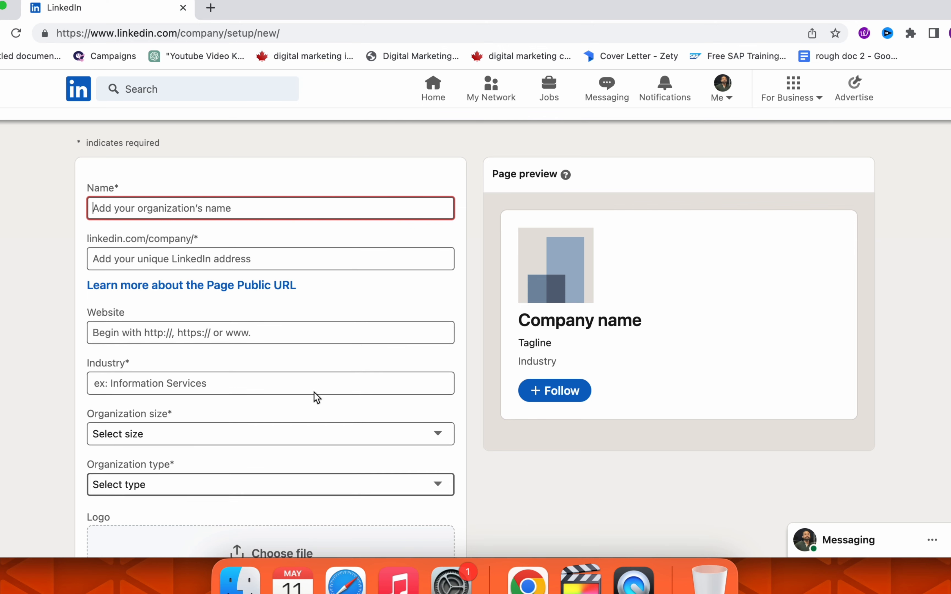
pyautogui.scroll(1, 464, 228)
pyautogui.click(289, 248)
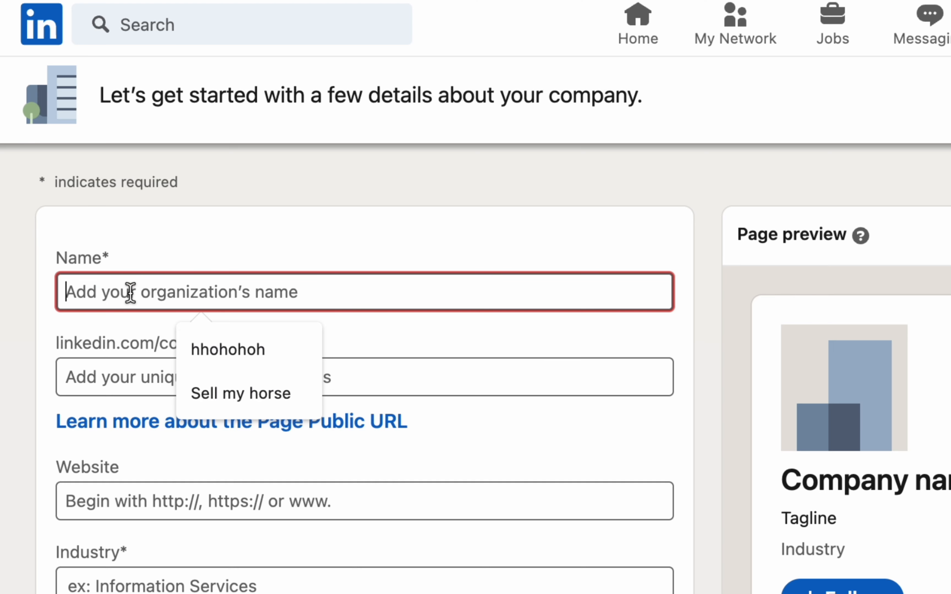
pyautogui.write('Sell my hors')
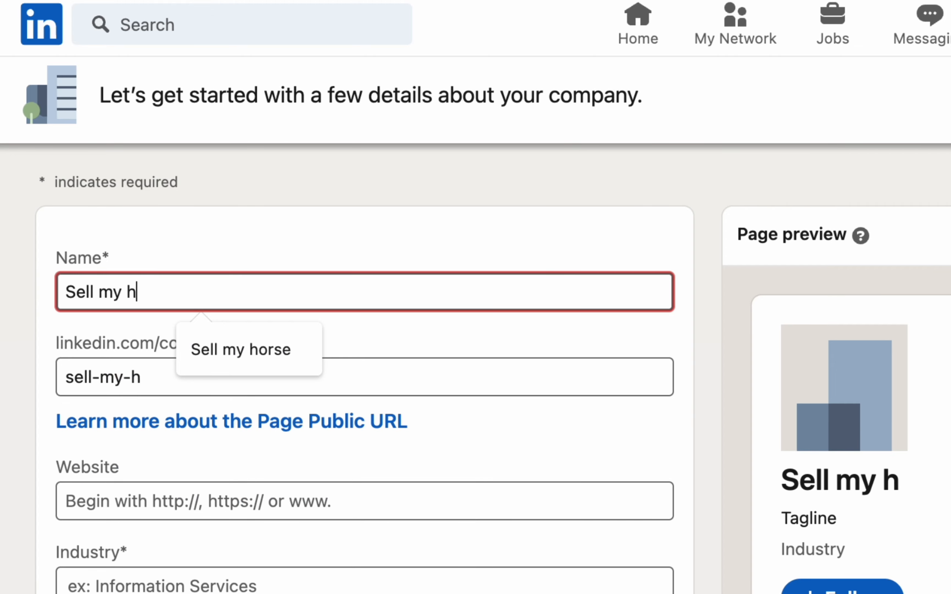
pyautogui.write('e 1')
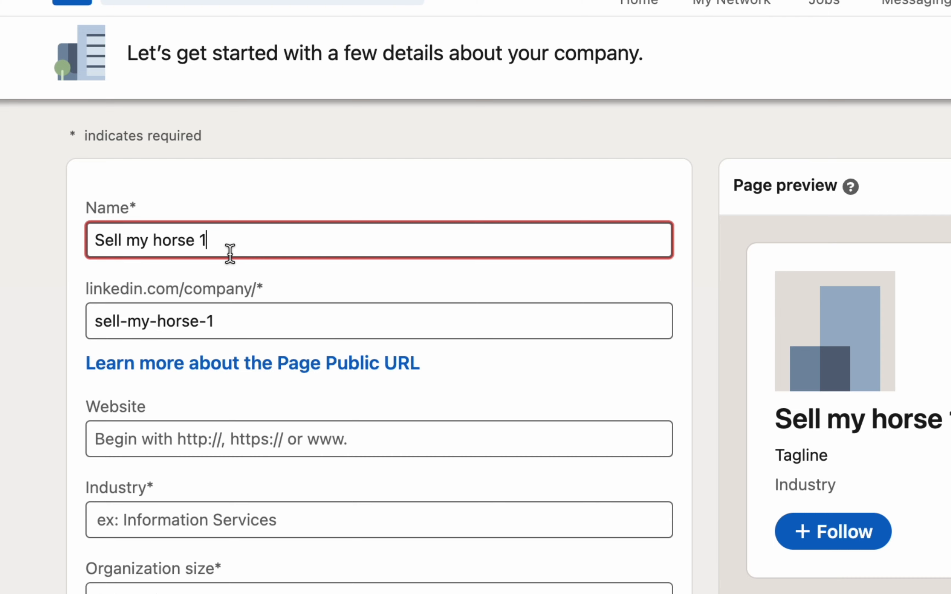
pyautogui.click(233, 311)
pyautogui.tripleClick(226, 318)
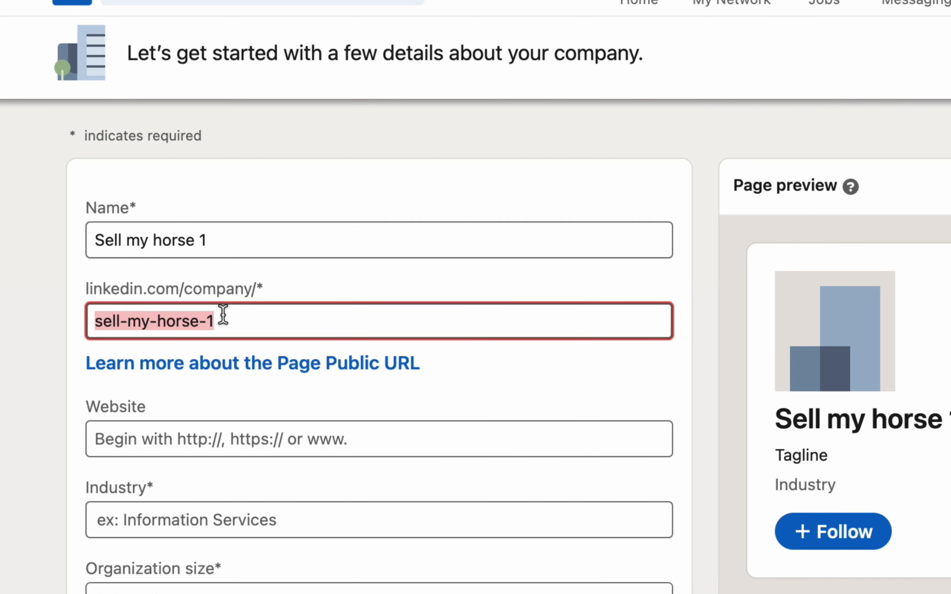
pyautogui.click(228, 244)
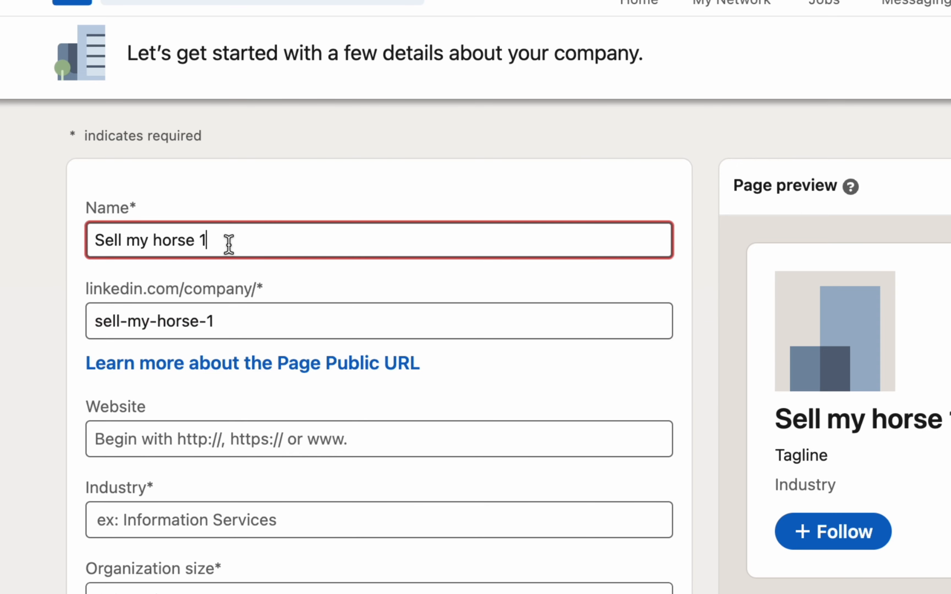
pyautogui.click(226, 317)
pyautogui.write('21')
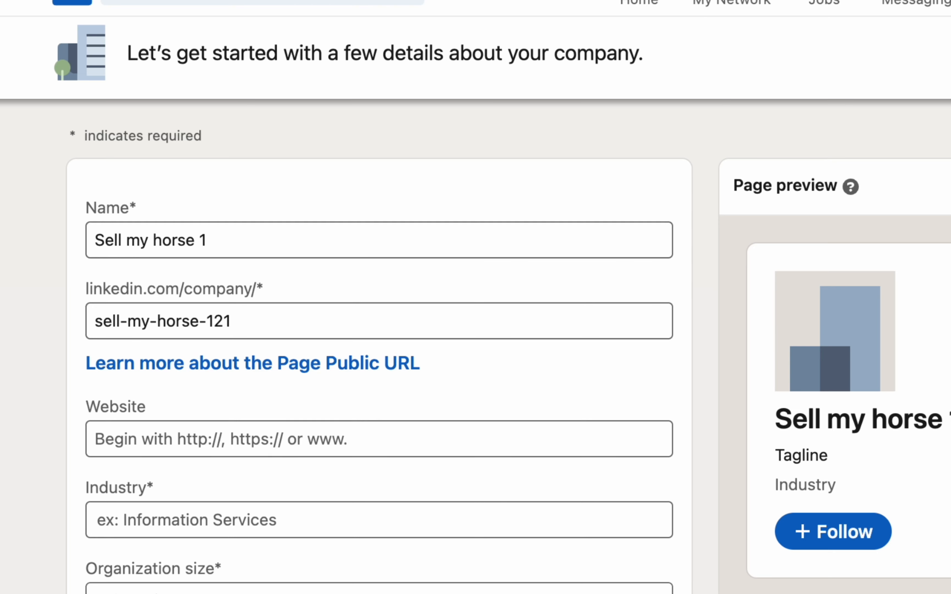
pyautogui.scroll(-5, 753, 329)
pyautogui.click(385, 232)
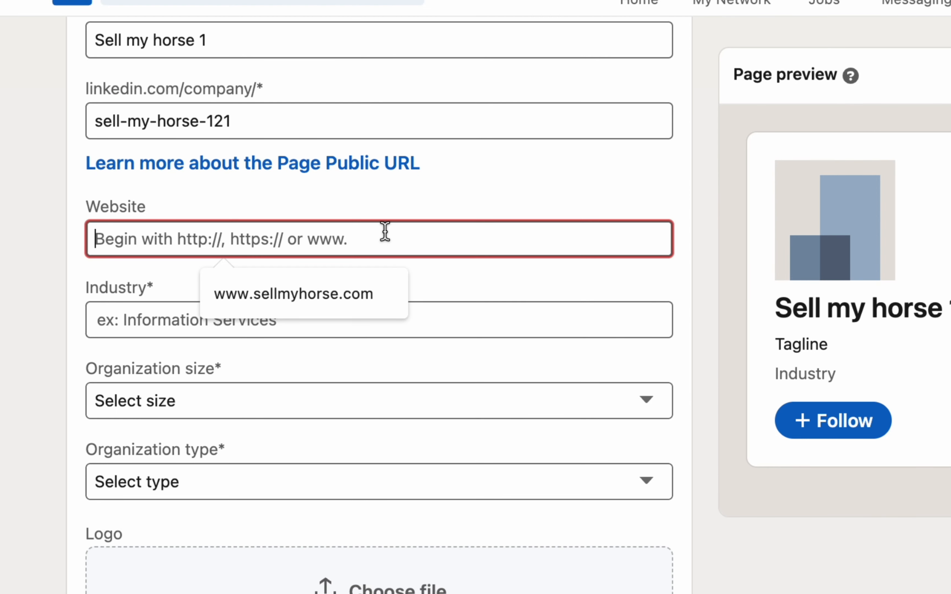
pyautogui.write('www.')
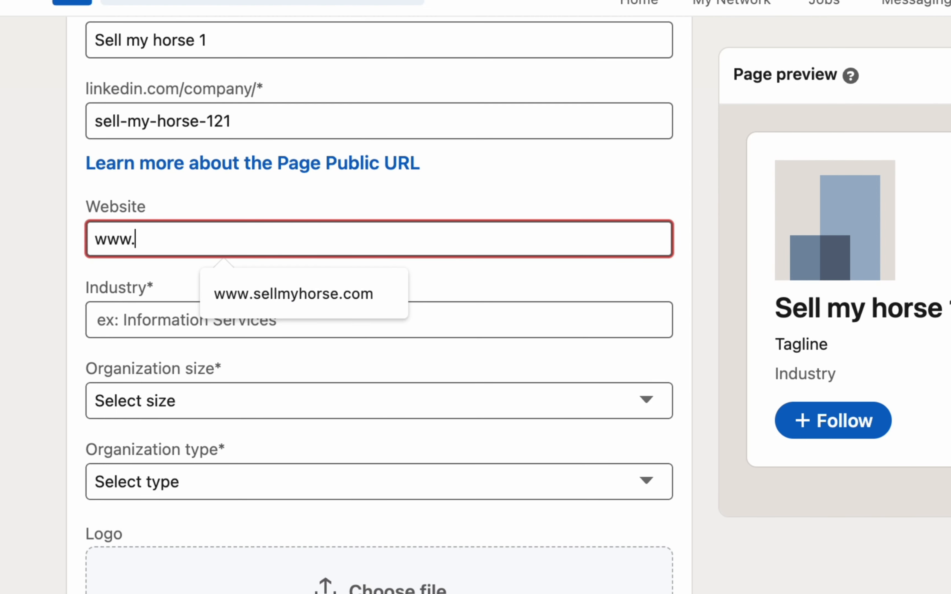
pyautogui.write('sellmyhorse')
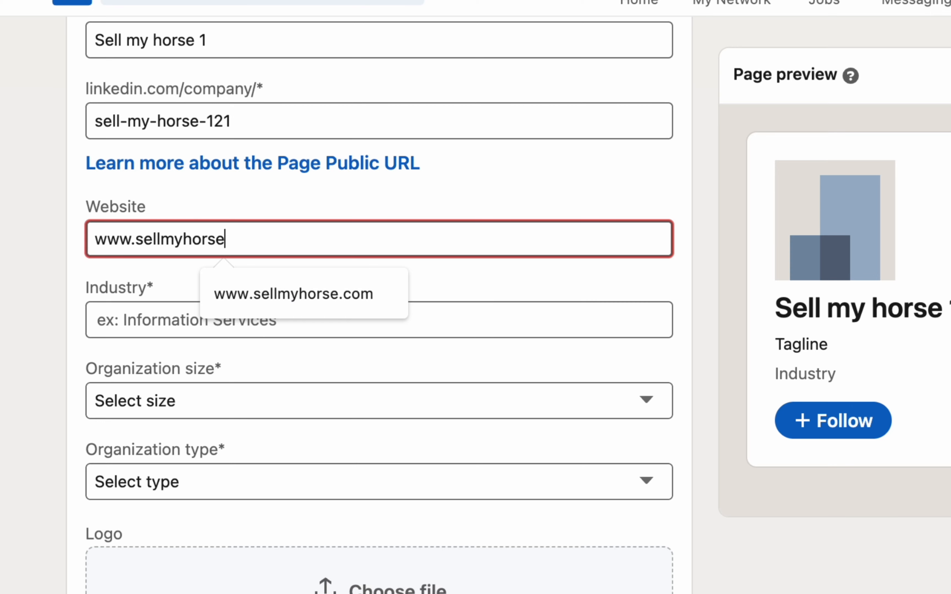
pyautogui.write('21.com')
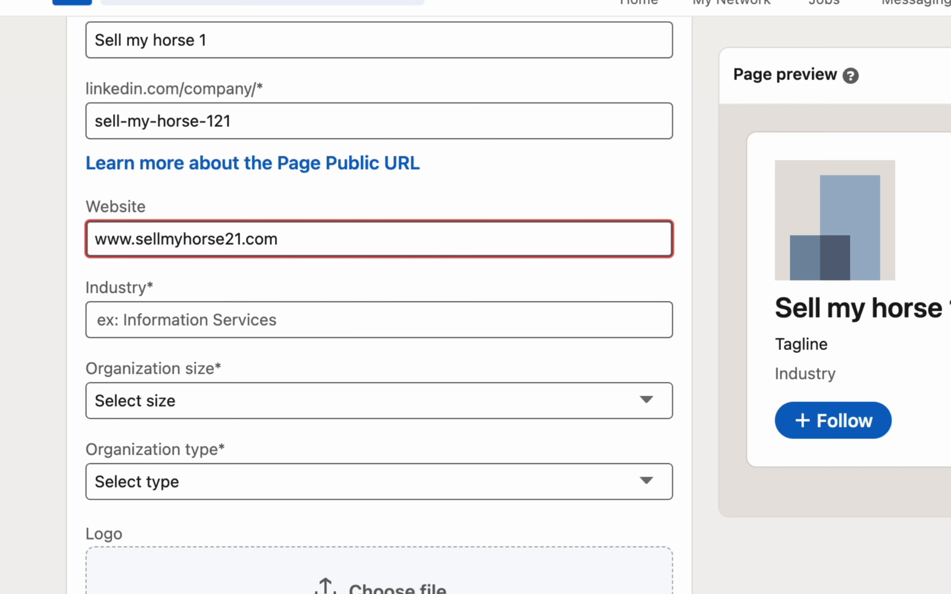
pyautogui.click(34, 314)
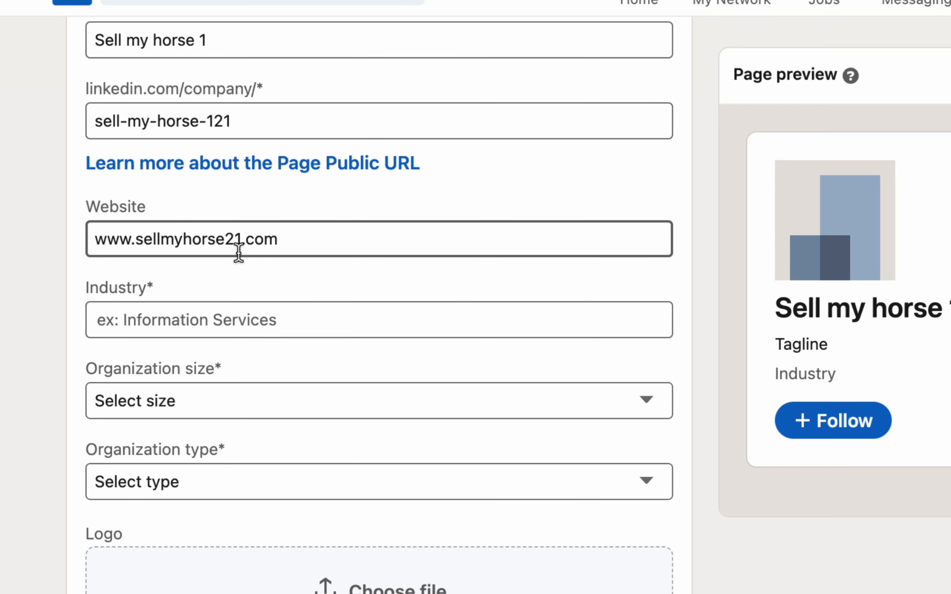
pyautogui.click(215, 307)
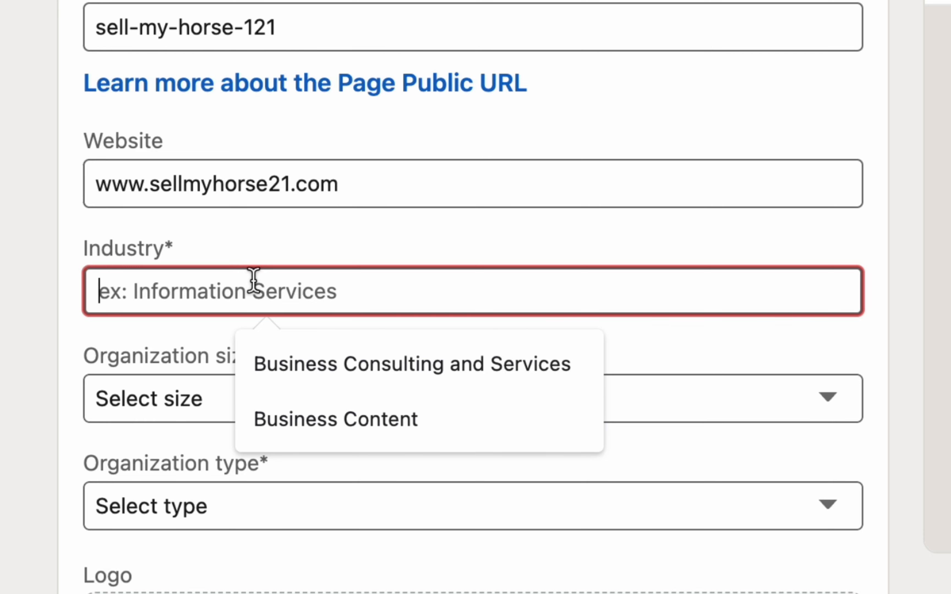
# - Search 'Animal' in Industry and select Animal Feed Manufacturing
pyautogui.write('Business')
pyautogui.press('BackSpace')
pyautogui.press('BackSpace')
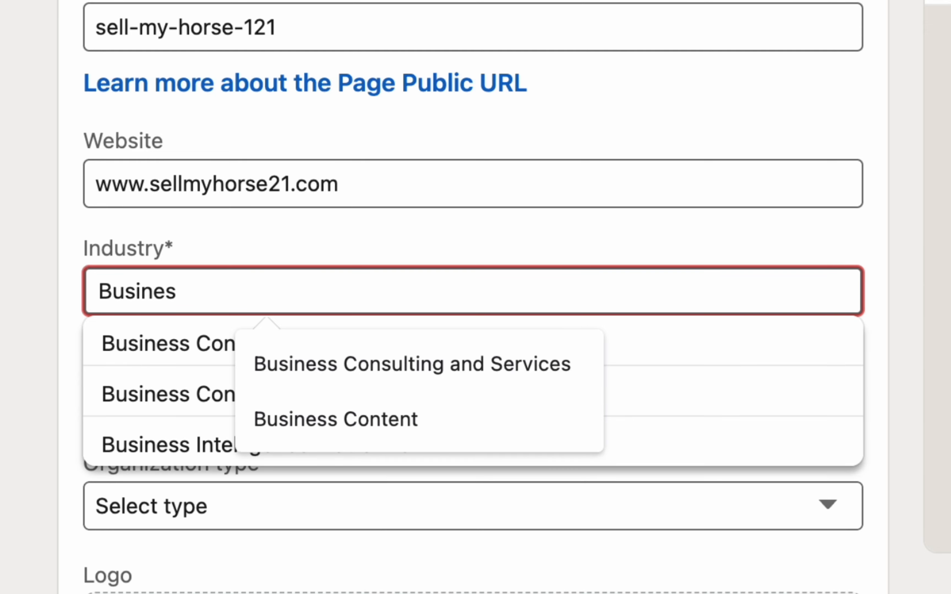
pyautogui.press('BackSpace')
pyautogui.press('BackSpace')
pyautogui.press('BackSpace')
pyautogui.press('BackSpace')
pyautogui.press('BackSpace')
pyautogui.press('BackSpace')
pyautogui.press('BackSpace')
pyautogui.write('An')
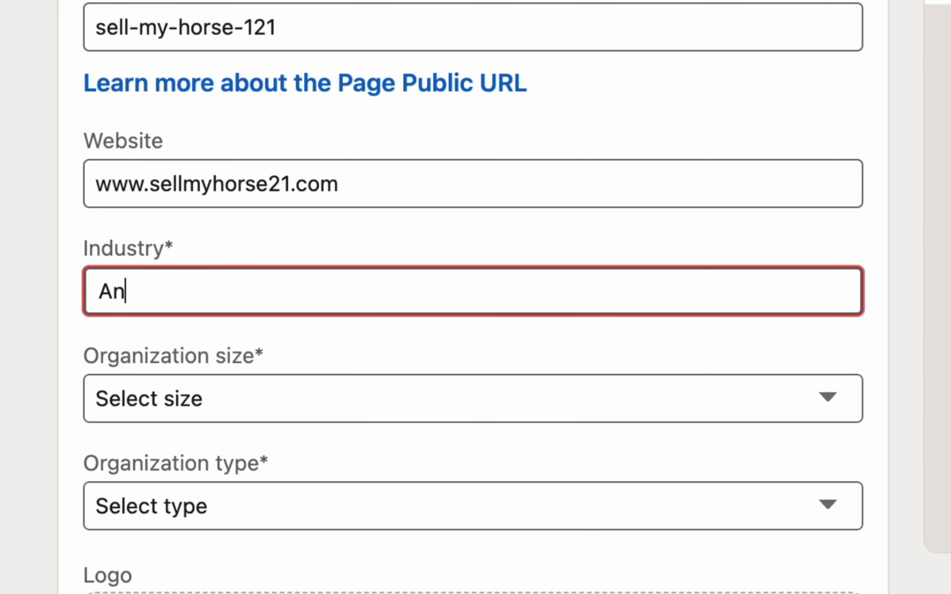
pyautogui.write('imal')
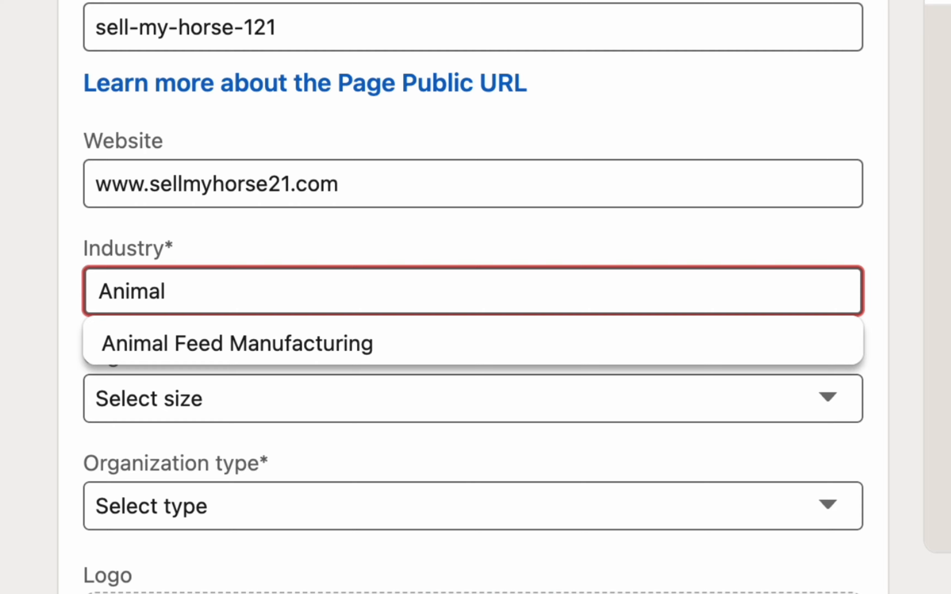
pyautogui.click(237, 341)
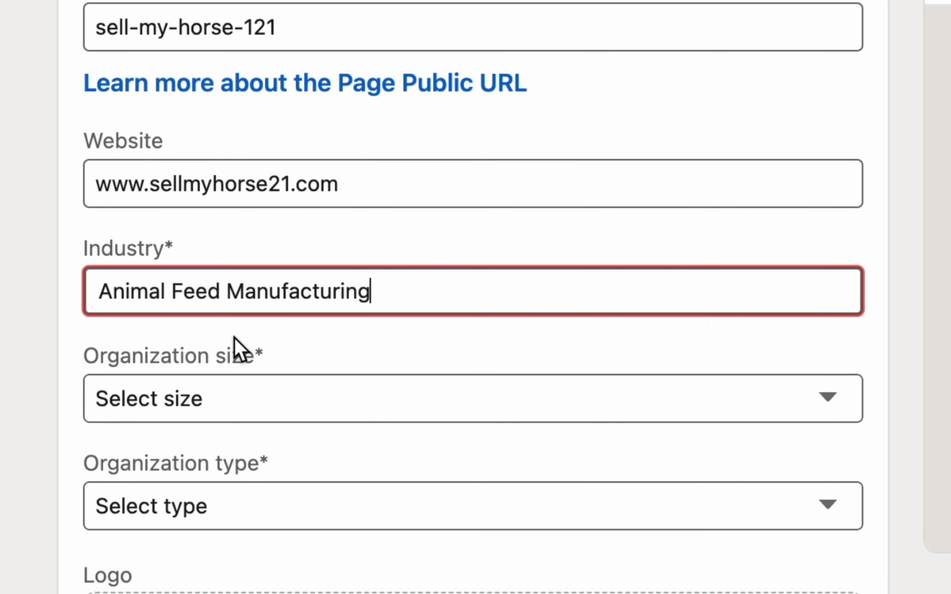
pyautogui.scroll(-10, 4, 455)
pyautogui.scroll(3, 232, 72)
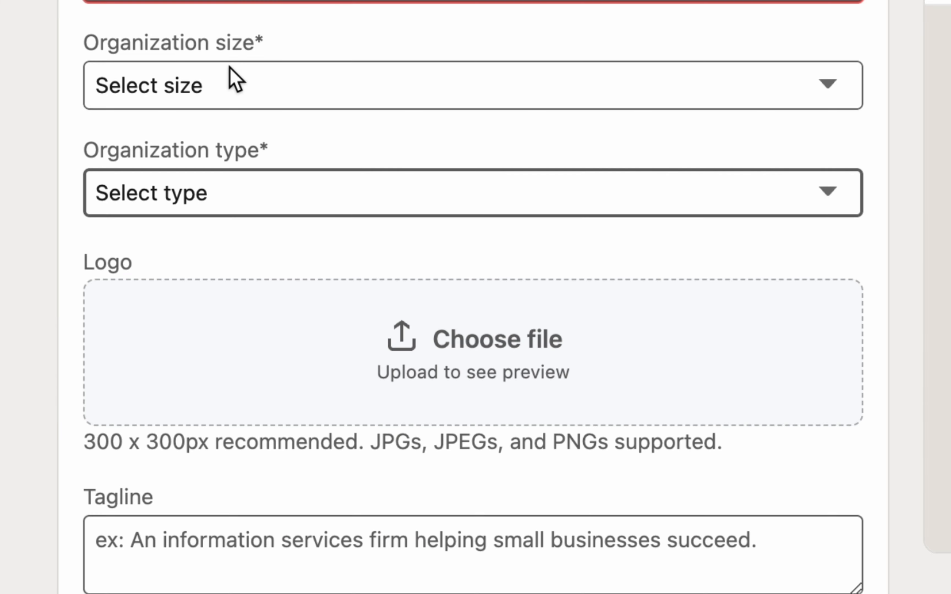
pyautogui.click(229, 78)
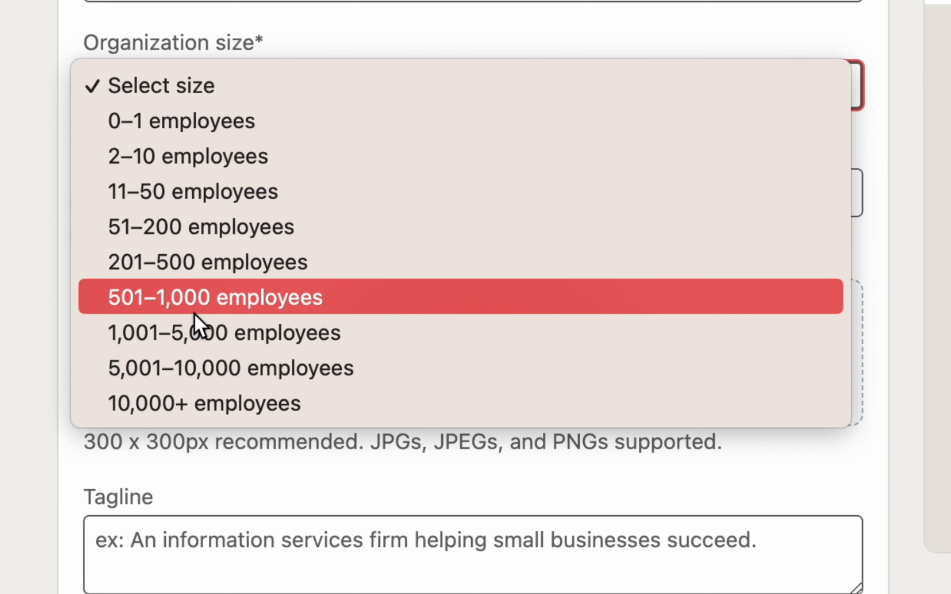
# - Choose 0–1 employees for organization size and Self-employed for organization type
pyautogui.click(149, 136)
pyautogui.scroll(-1, 743, 451)
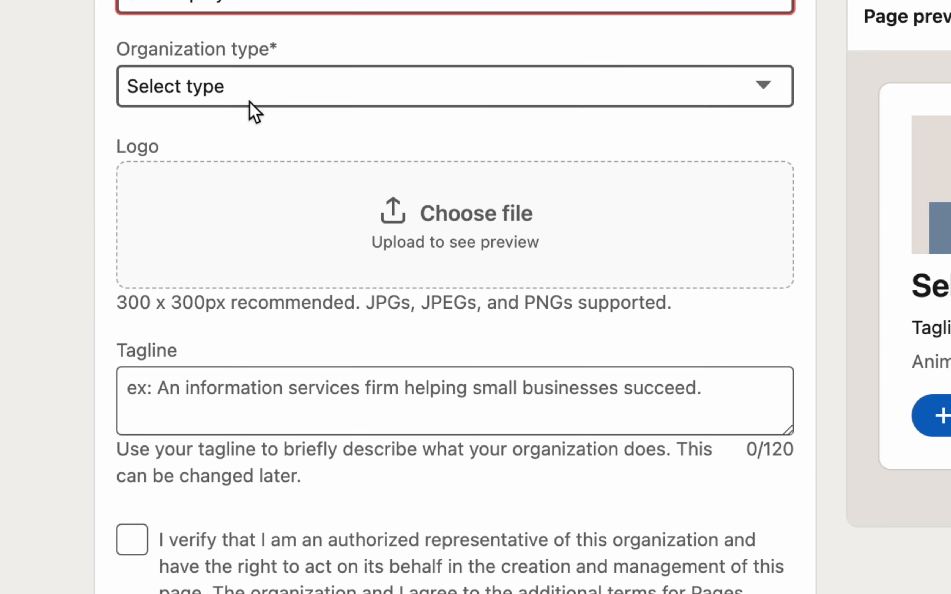
pyautogui.click(253, 110)
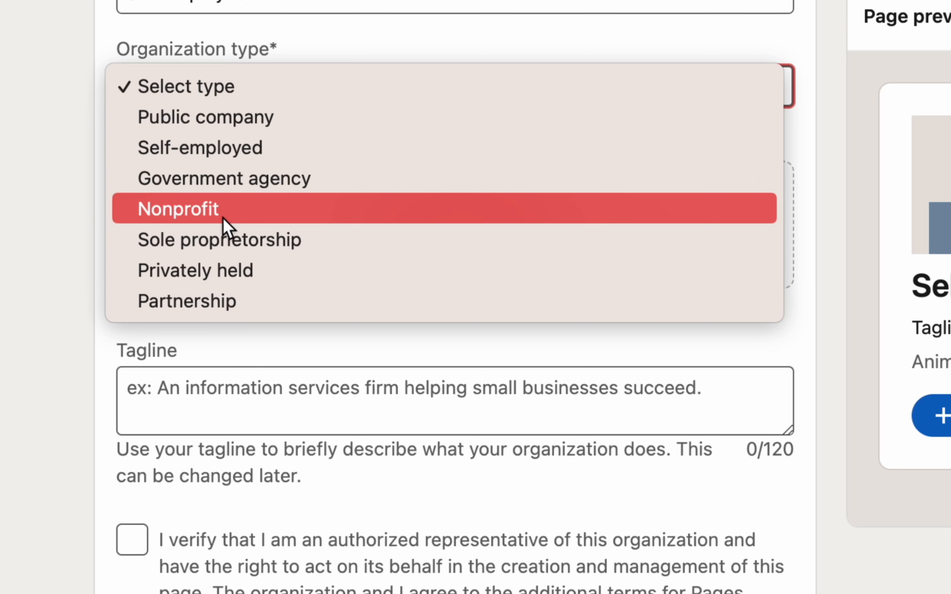
pyautogui.click(216, 152)
pyautogui.scroll(-1, 356, 302)
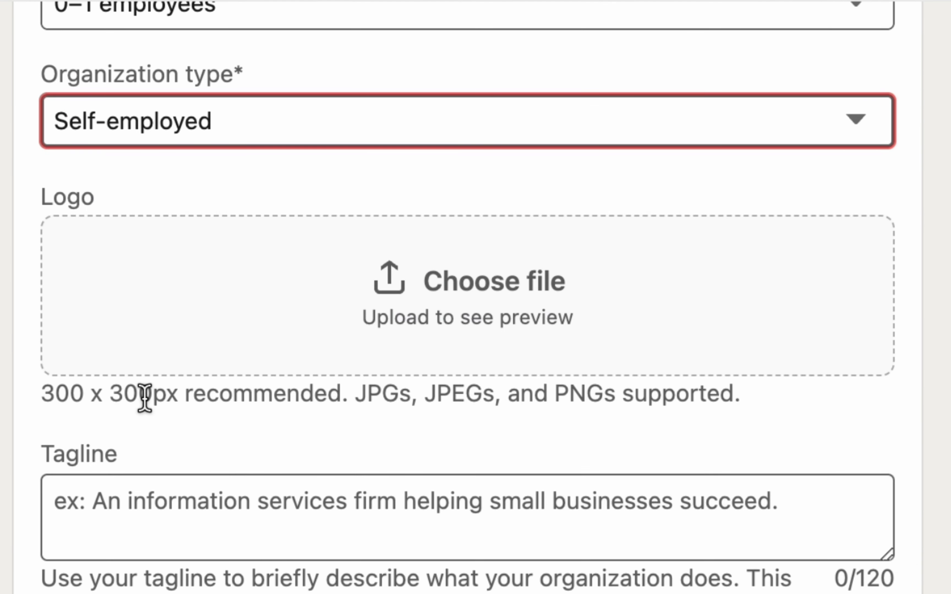
# - Highlight the logo guidance: recommended 300 x 300px size and supported file formats
pyautogui.moveTo(40, 400); pyautogui.dragTo(81, 400)
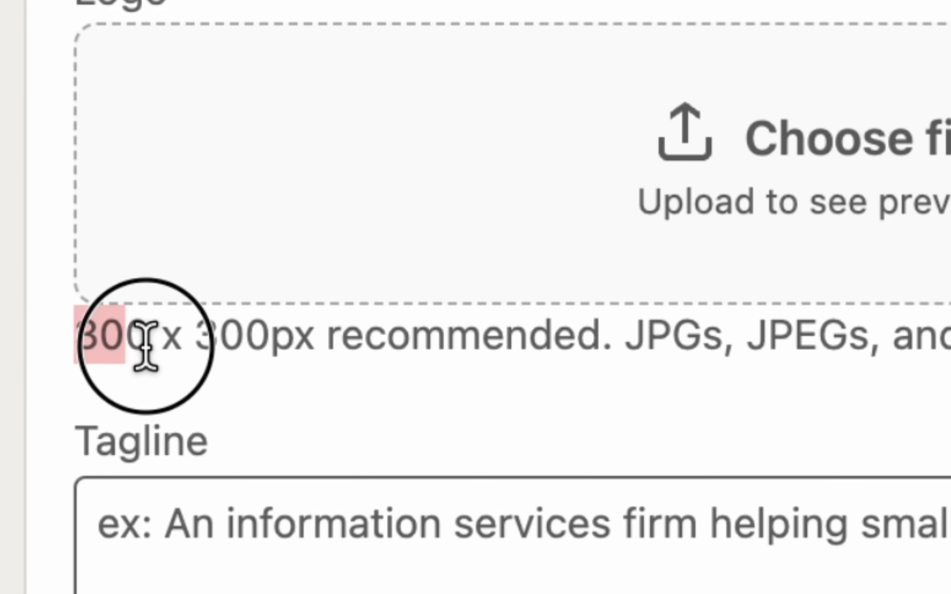
pyautogui.moveTo(146, 346); pyautogui.dragTo(305, 344)
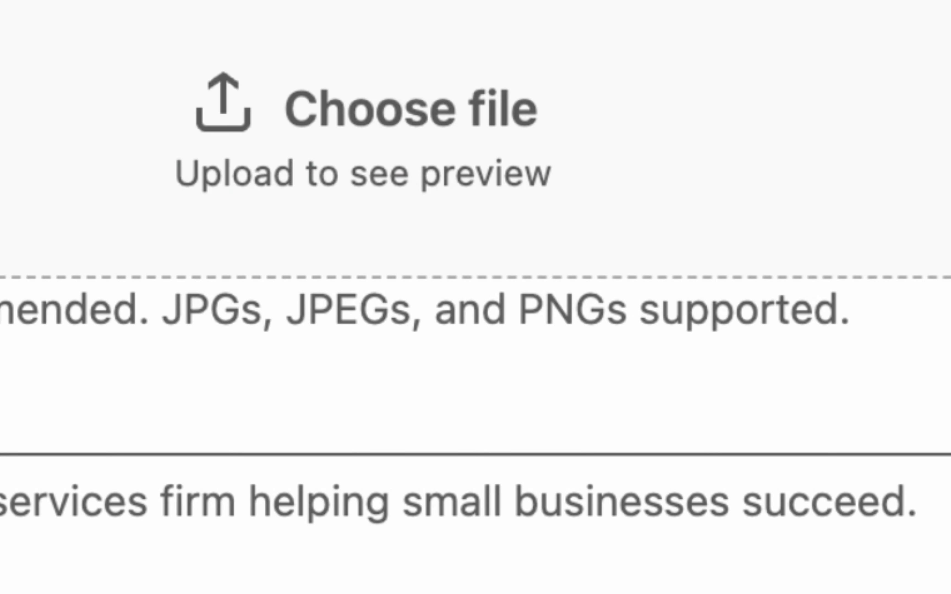
pyautogui.moveTo(173, 330); pyautogui.dragTo(802, 329)
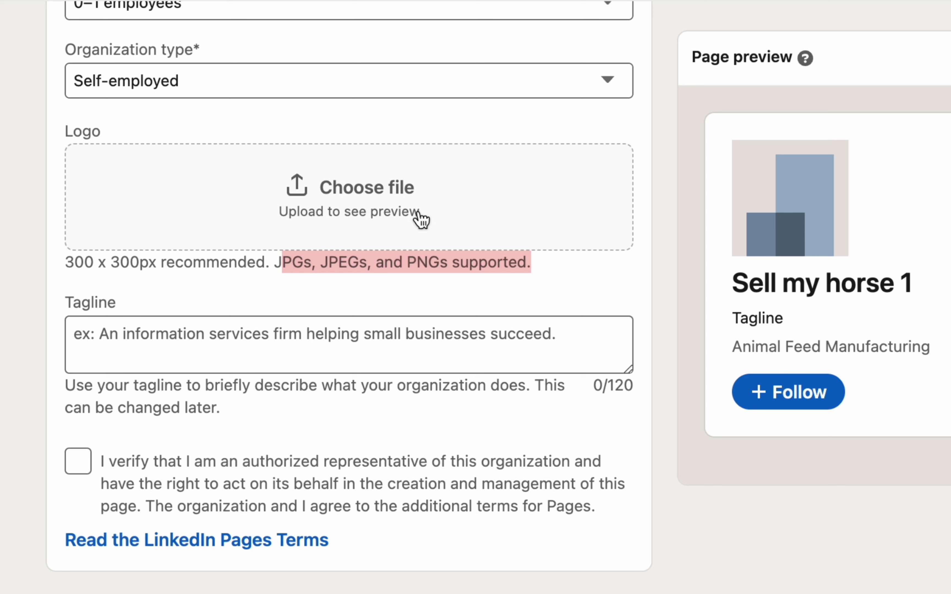
# - Upload IMG_4837.jpg as the page logo
pyautogui.click(328, 193)
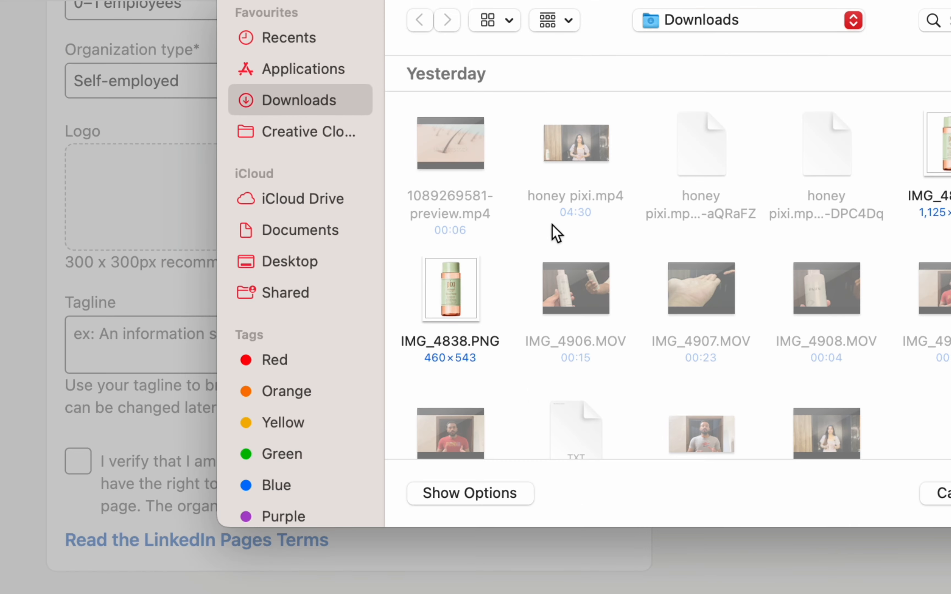
pyautogui.scroll(-3, 581, 240)
pyautogui.scroll(-10, 582, 239)
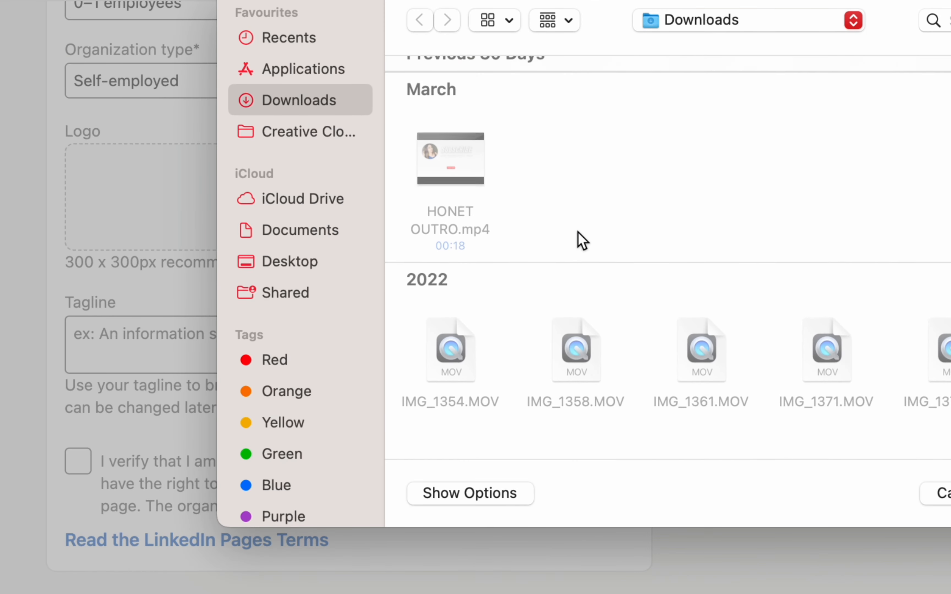
pyautogui.scroll(15, 575, 144)
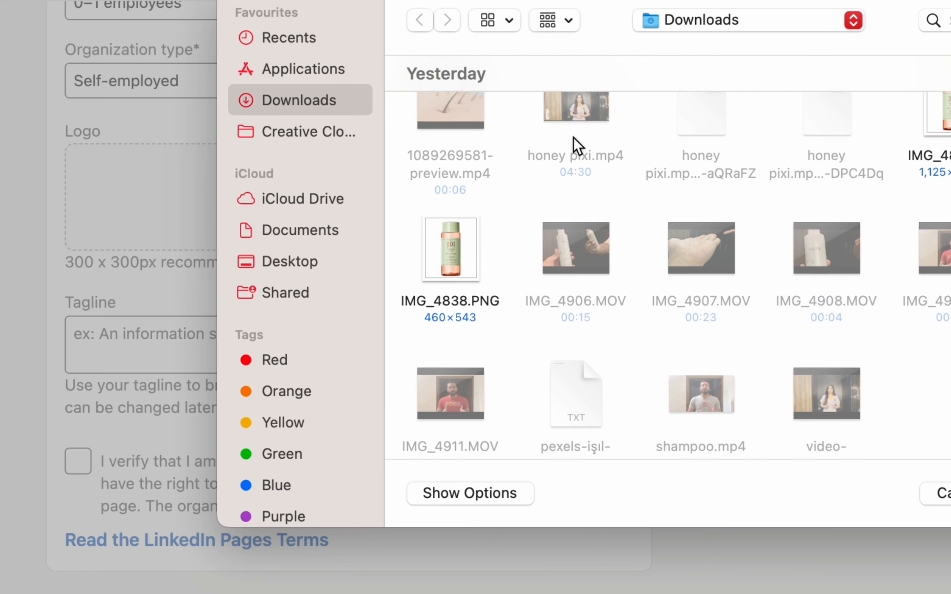
pyautogui.click(947, 137)
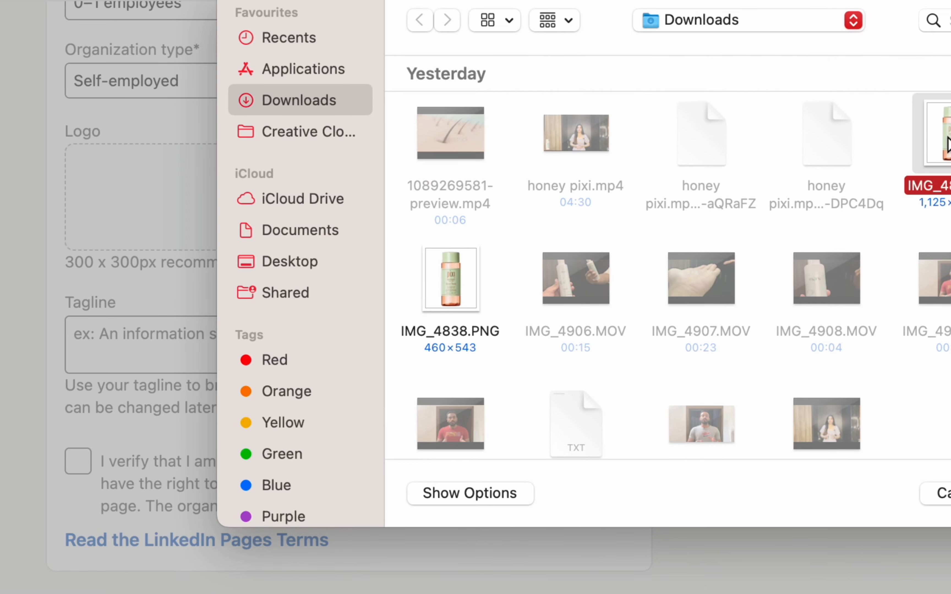
pyautogui.press('Return')
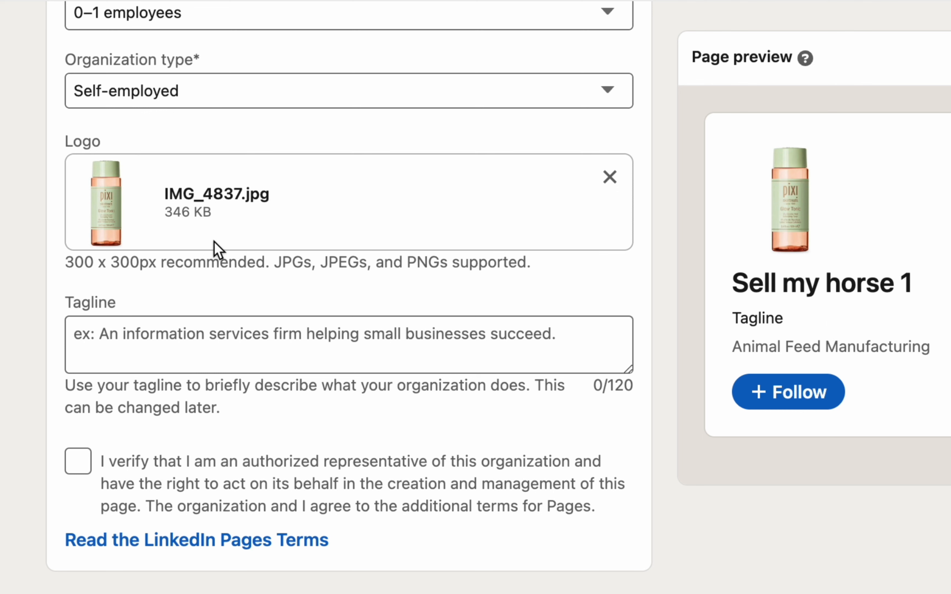
# - Enter the tagline 'xyz' and tick the authorized-representative verification box
pyautogui.click(174, 337)
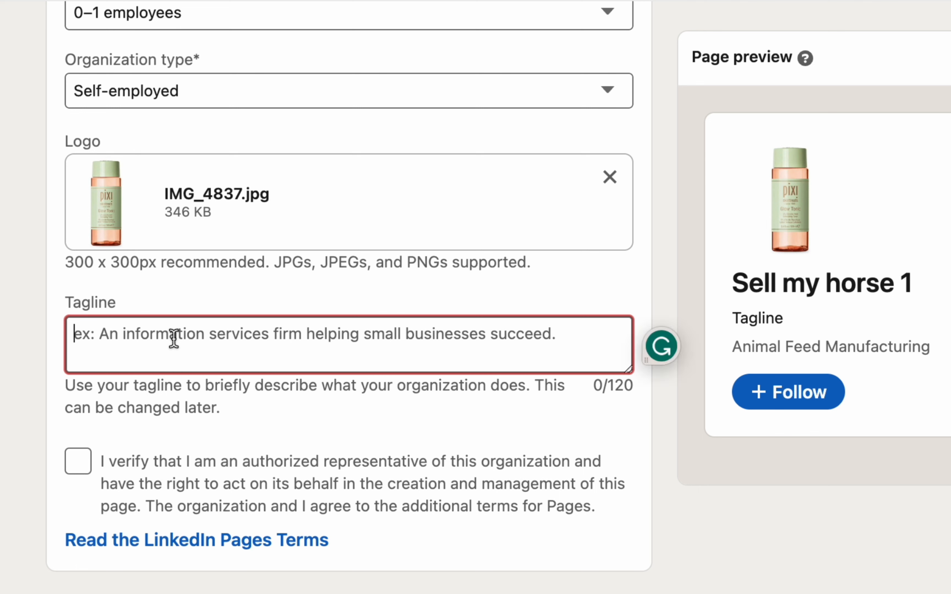
pyautogui.write('xyz')
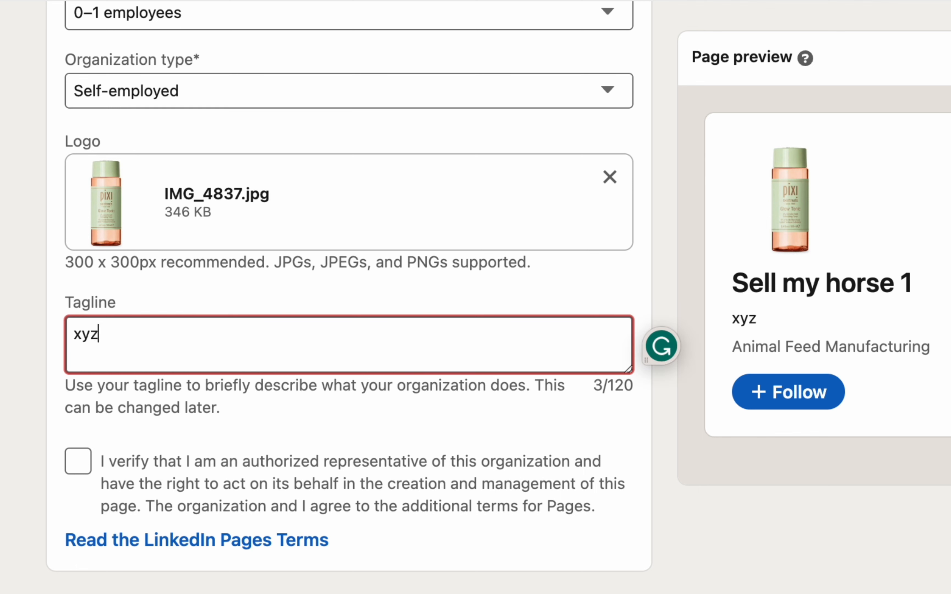
pyautogui.click(39, 392)
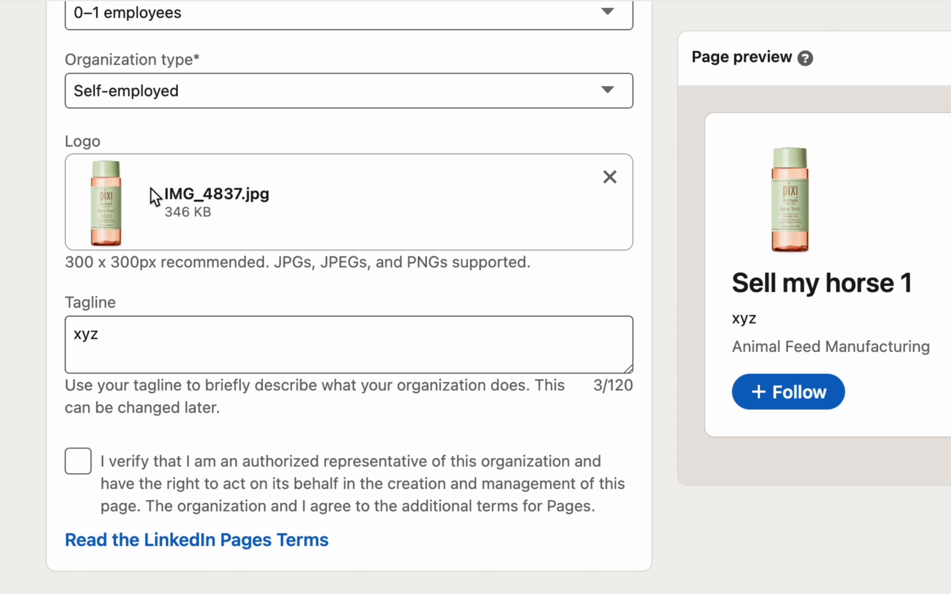
pyautogui.click(78, 458)
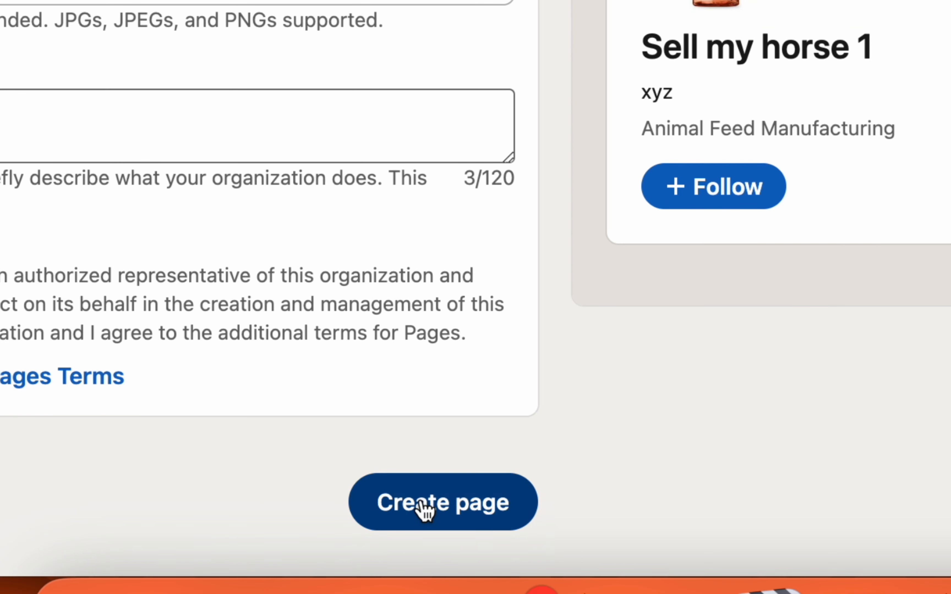
# - Create the Sell my horse 1 page, then open Edit Page from its admin view
pyautogui.click(422, 503)
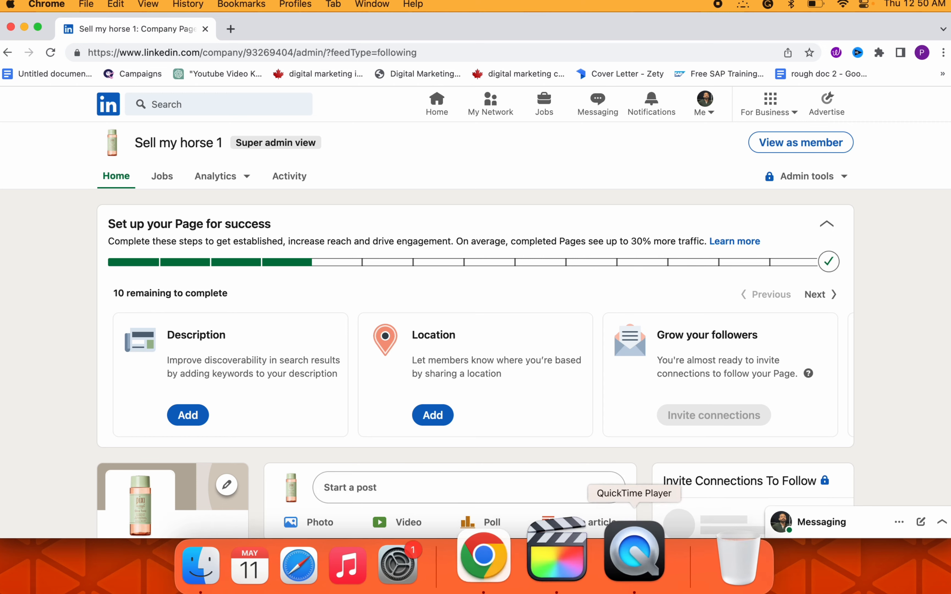
pyautogui.scroll(-5, 633, 155)
pyautogui.scroll(5, 636, 157)
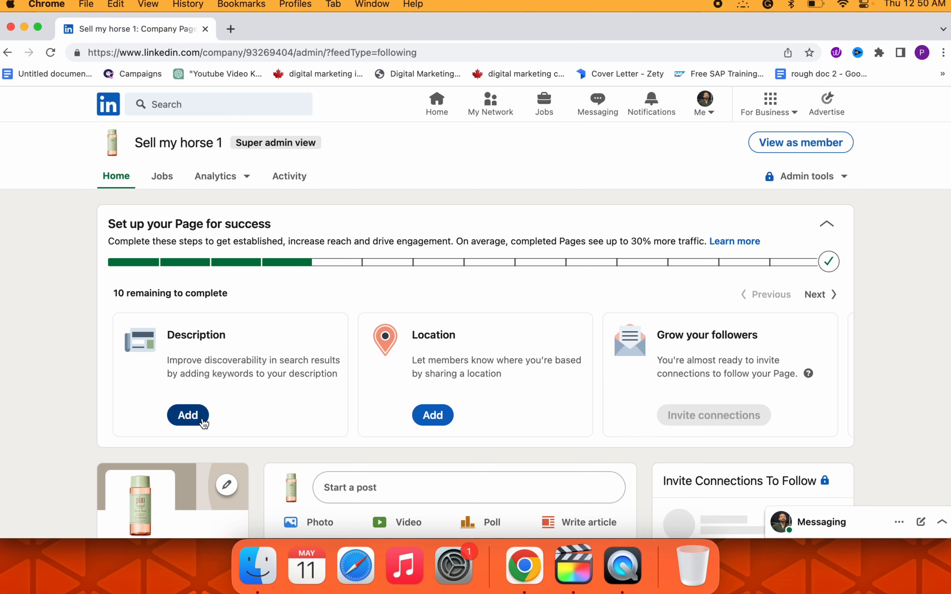
pyautogui.scroll(-8, 346, 424)
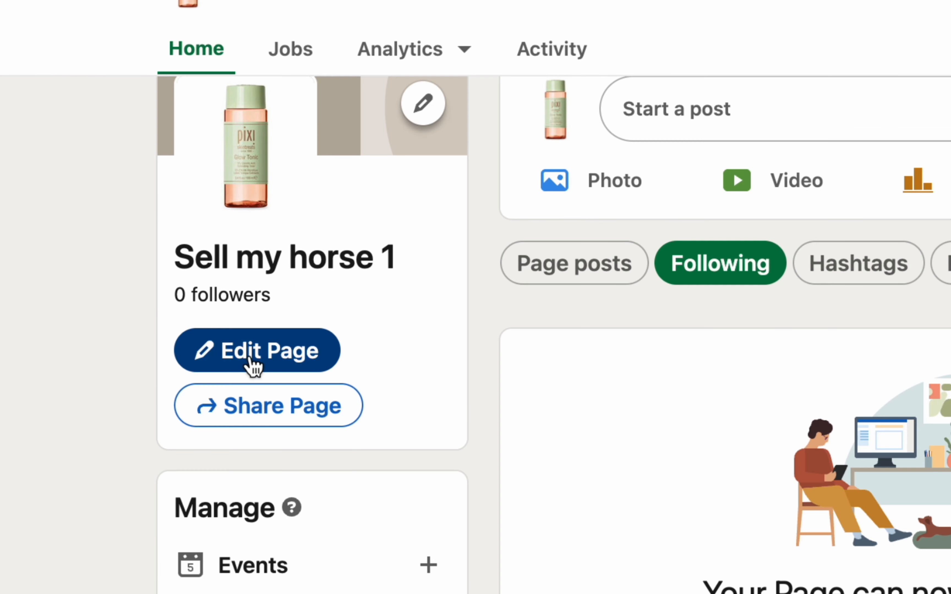
pyautogui.click(254, 365)
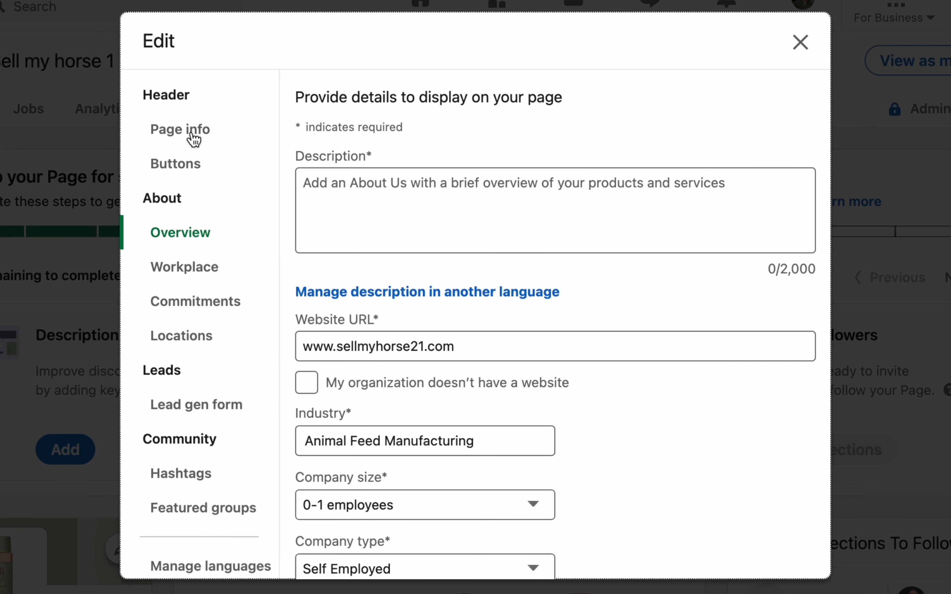
# - In the Buttons section, set the custom button name to Contact us
pyautogui.click(193, 139)
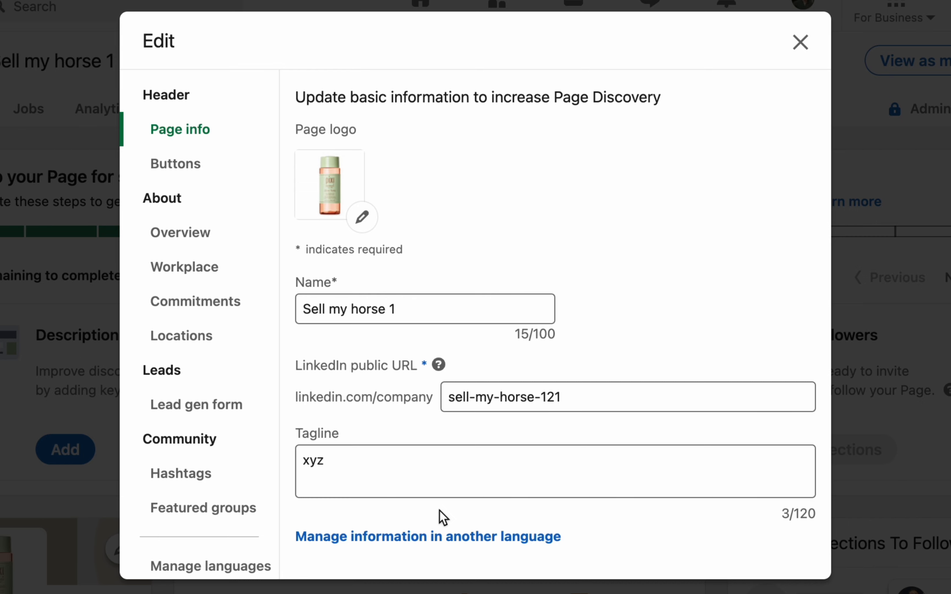
pyautogui.click(208, 173)
pyautogui.scroll(-3, 668, 466)
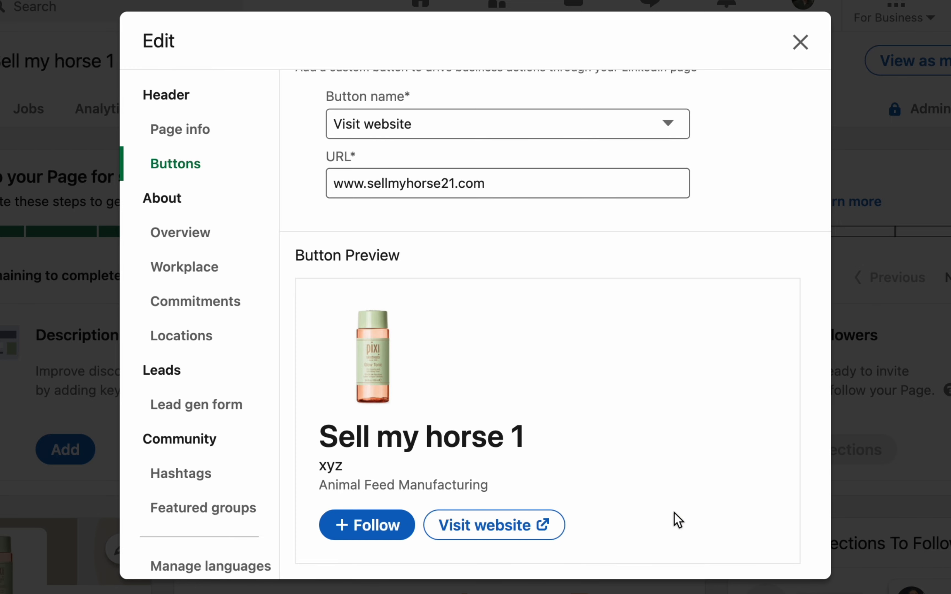
pyautogui.scroll(3, 679, 521)
pyautogui.click(440, 225)
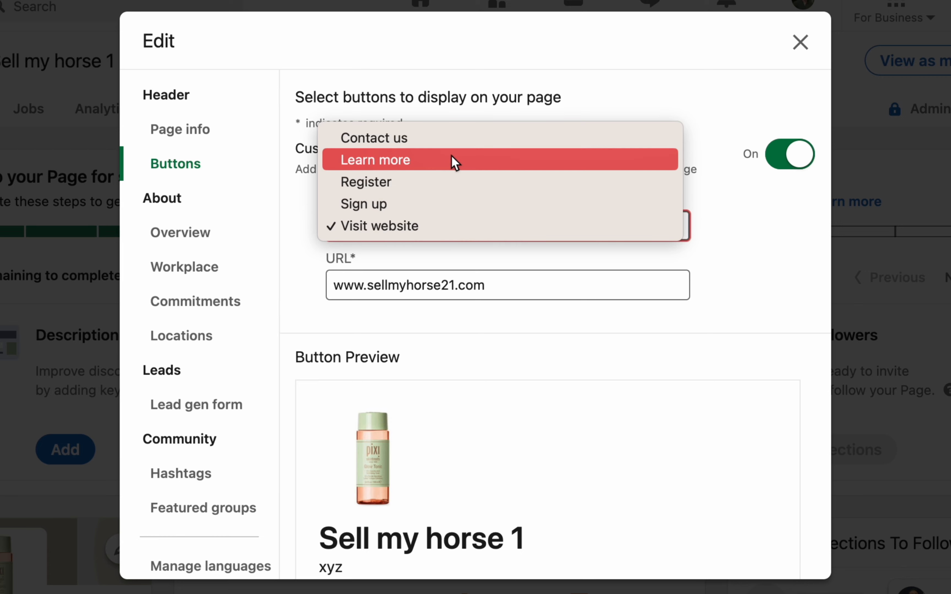
pyautogui.click(431, 148)
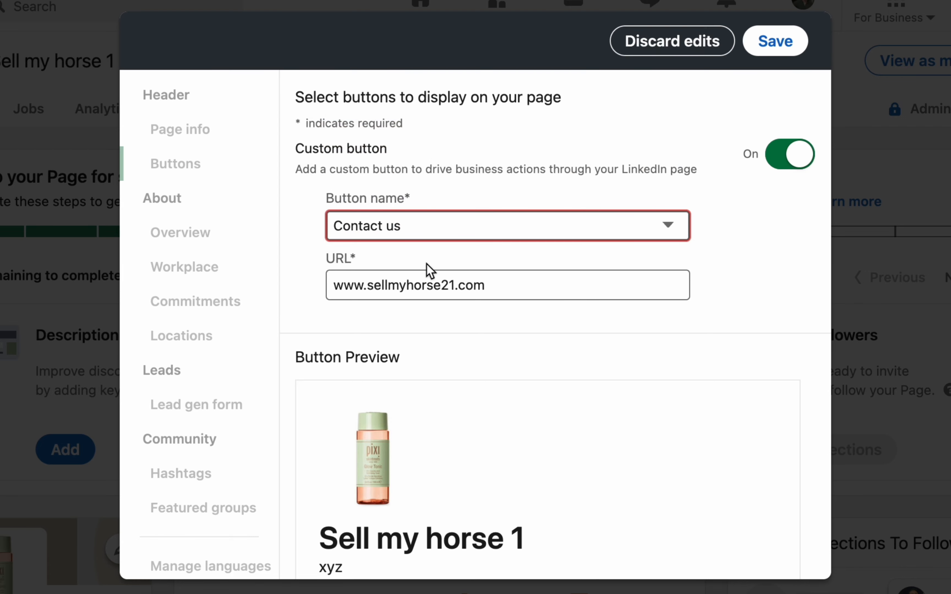
pyautogui.scroll(-3, 694, 388)
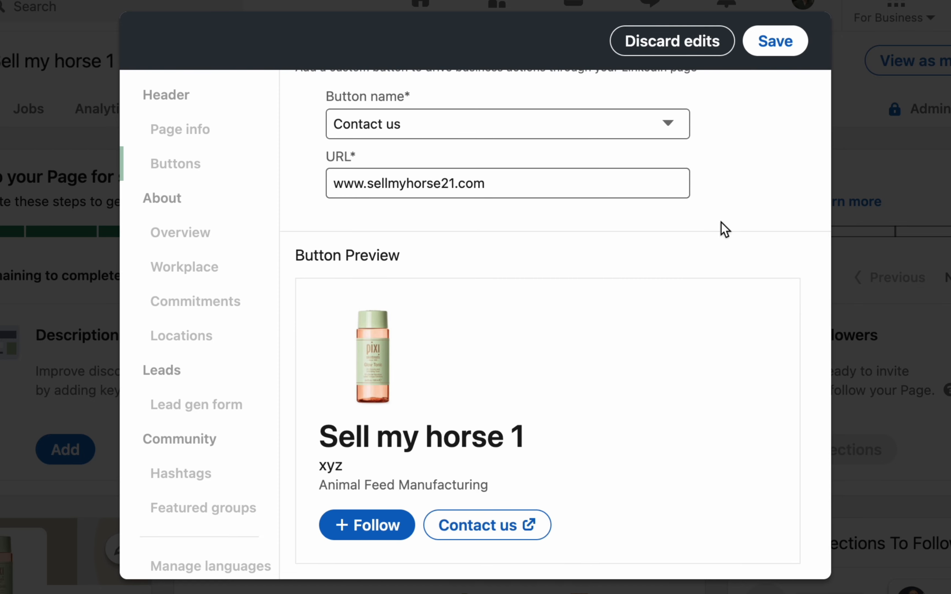
pyautogui.scroll(3, 762, 252)
pyautogui.click(502, 214)
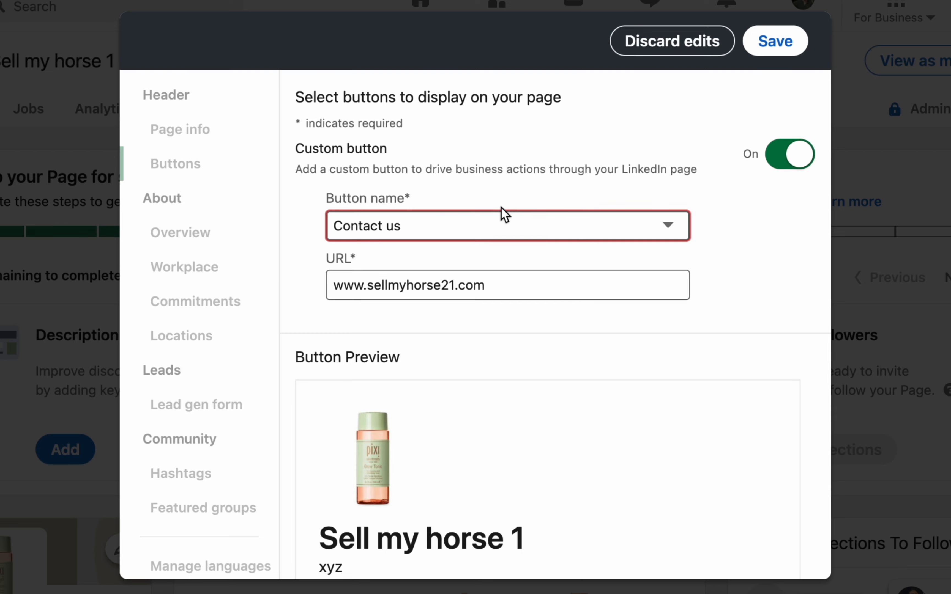
pyautogui.click(684, 544)
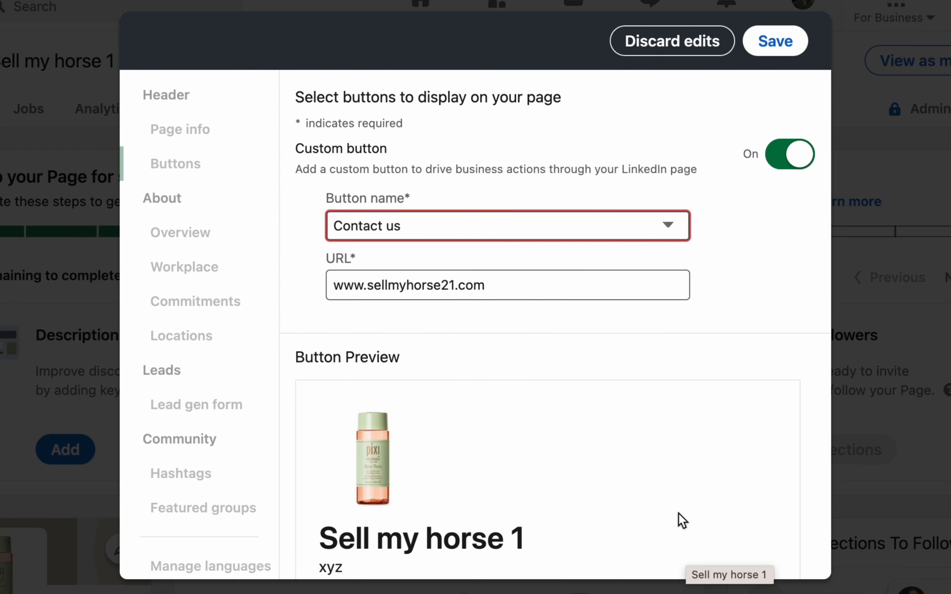
pyautogui.scroll(-2, 647, 373)
pyautogui.scroll(2, 646, 366)
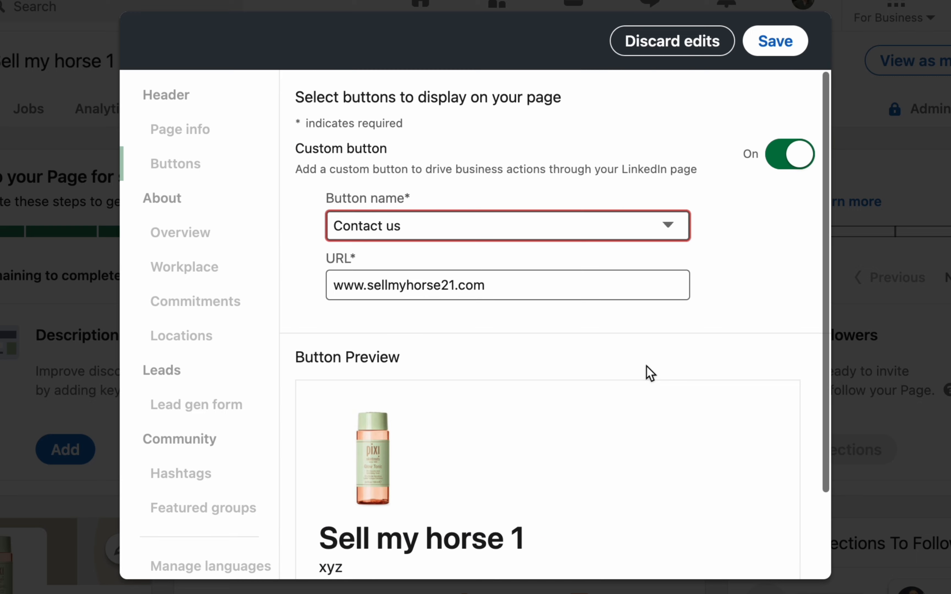
# - Toggle the custom button off and back on, then save the Contact us button
pyautogui.click(798, 160)
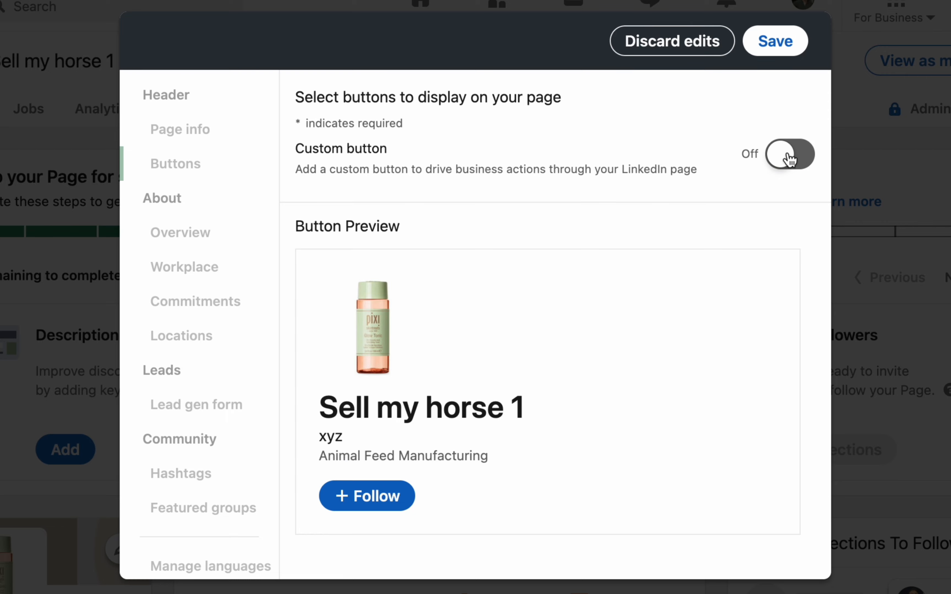
pyautogui.click(783, 157)
pyautogui.click(783, 157)
pyautogui.click(783, 157)
pyautogui.click(776, 41)
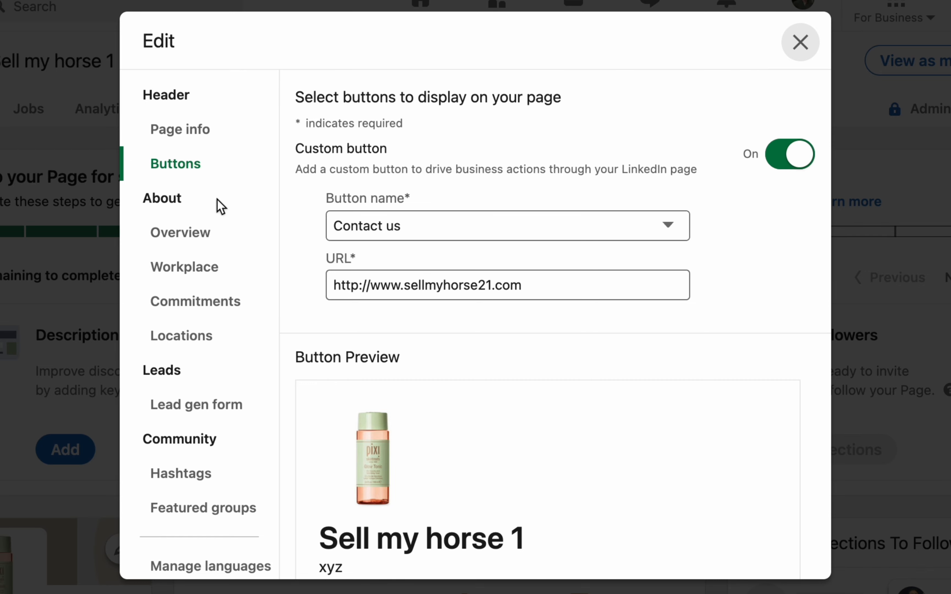
pyautogui.click(181, 234)
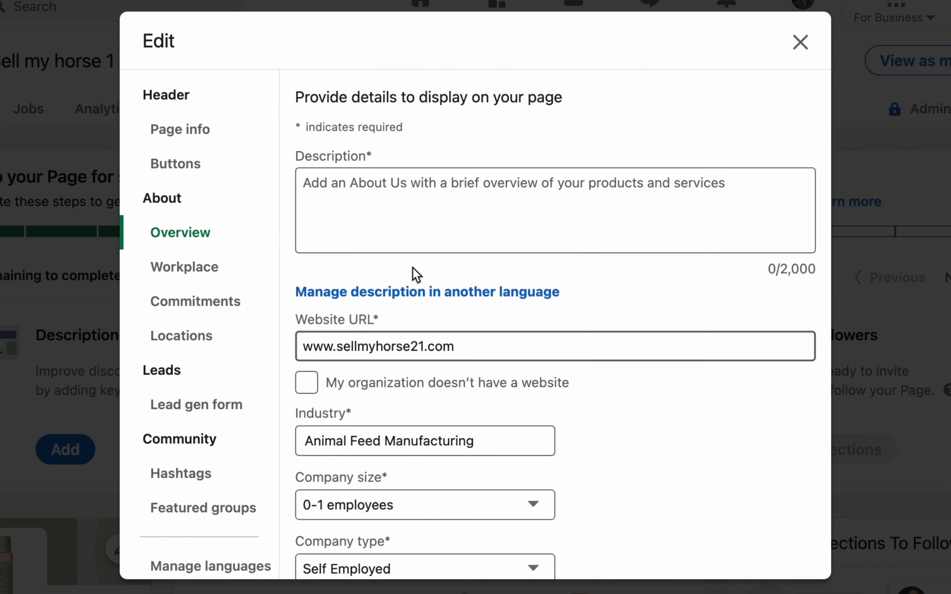
pyautogui.click(382, 217)
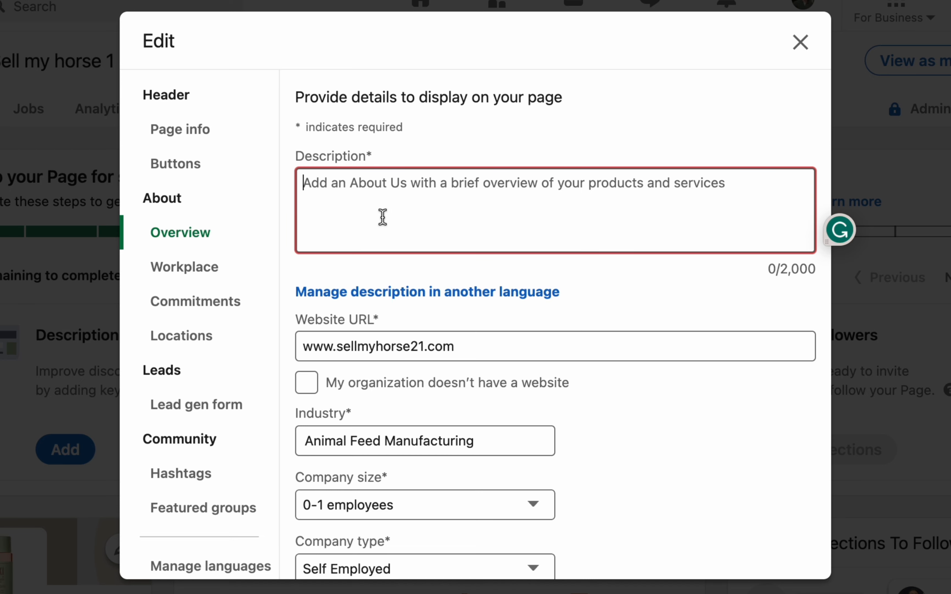
pyautogui.scroll(-3, 547, 408)
pyautogui.click(394, 227)
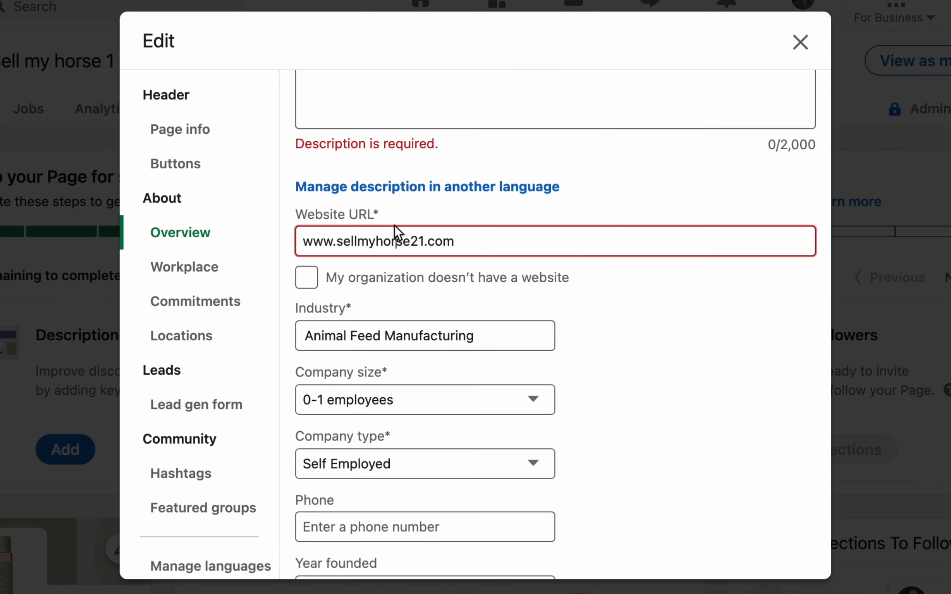
pyautogui.click(668, 370)
pyautogui.scroll(-3, 668, 370)
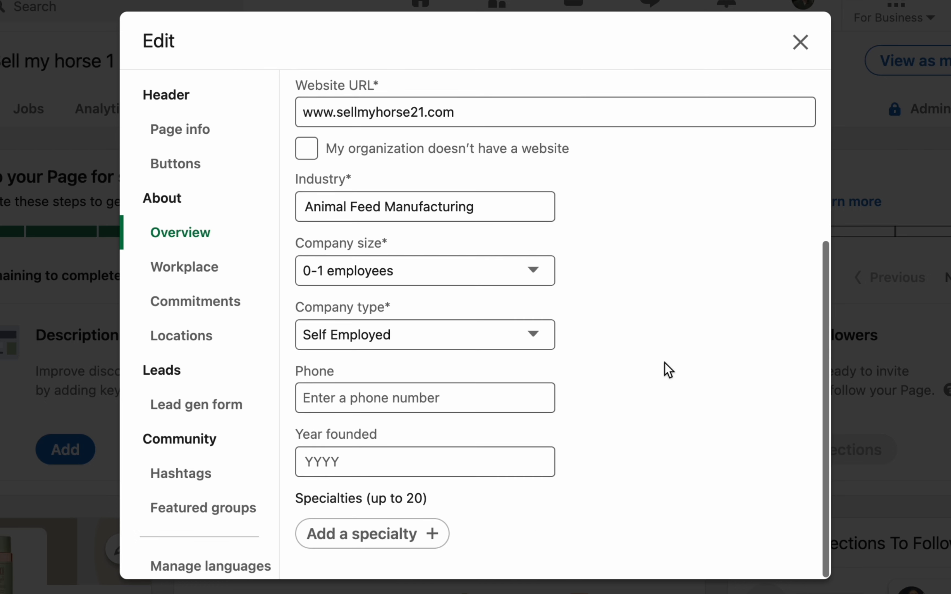
pyautogui.click(450, 394)
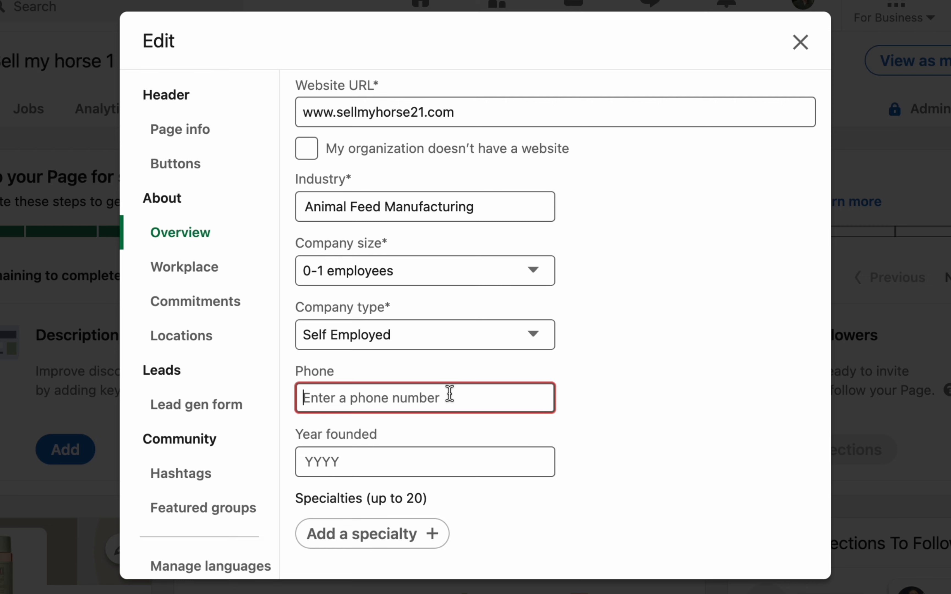
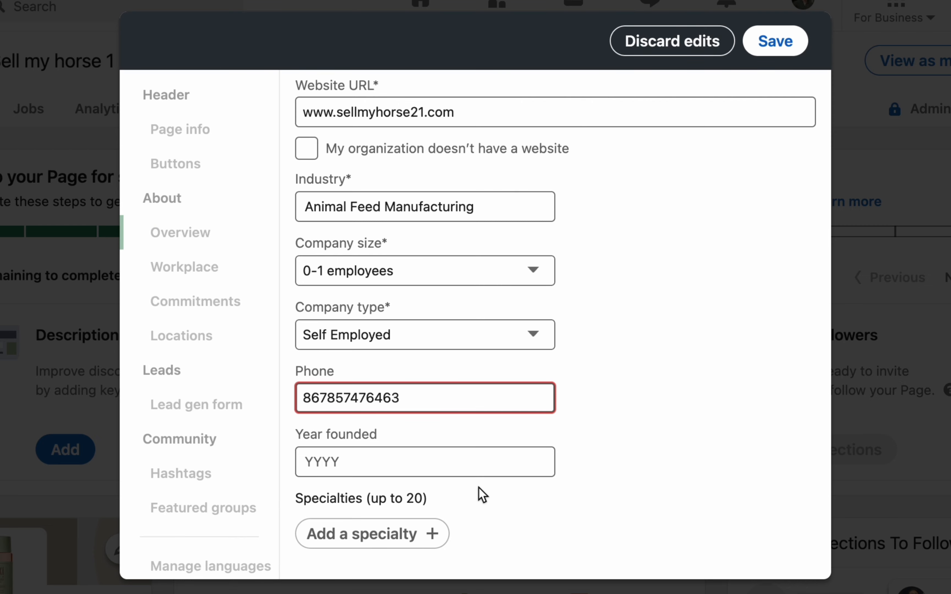
pyautogui.click(466, 469)
pyautogui.write('2022')
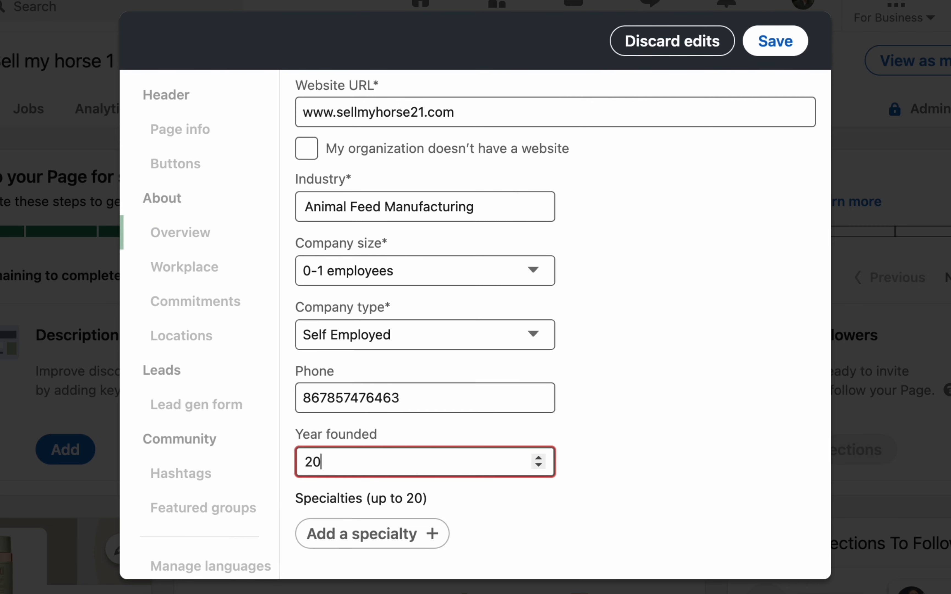
pyautogui.click(661, 335)
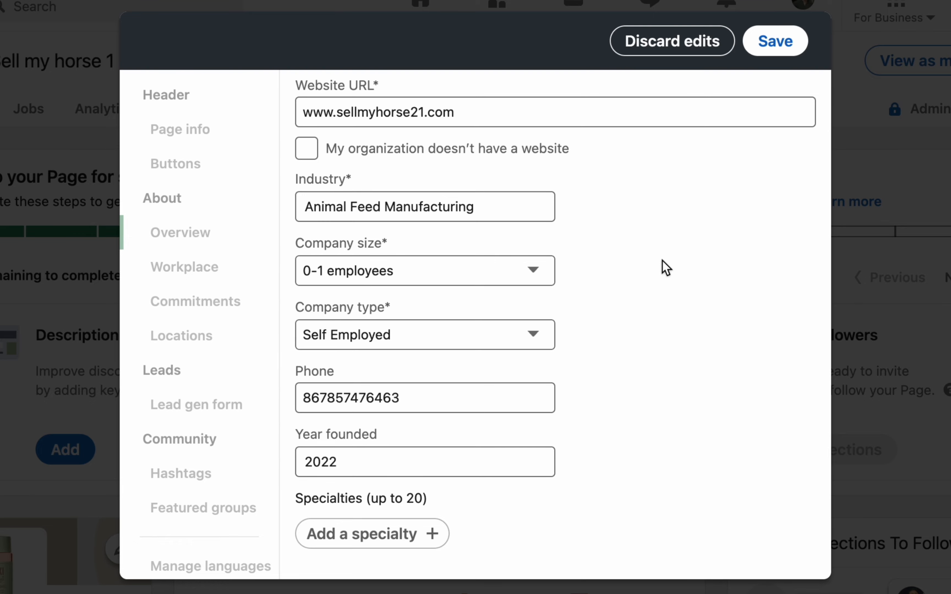
pyautogui.scroll(5, 598, 211)
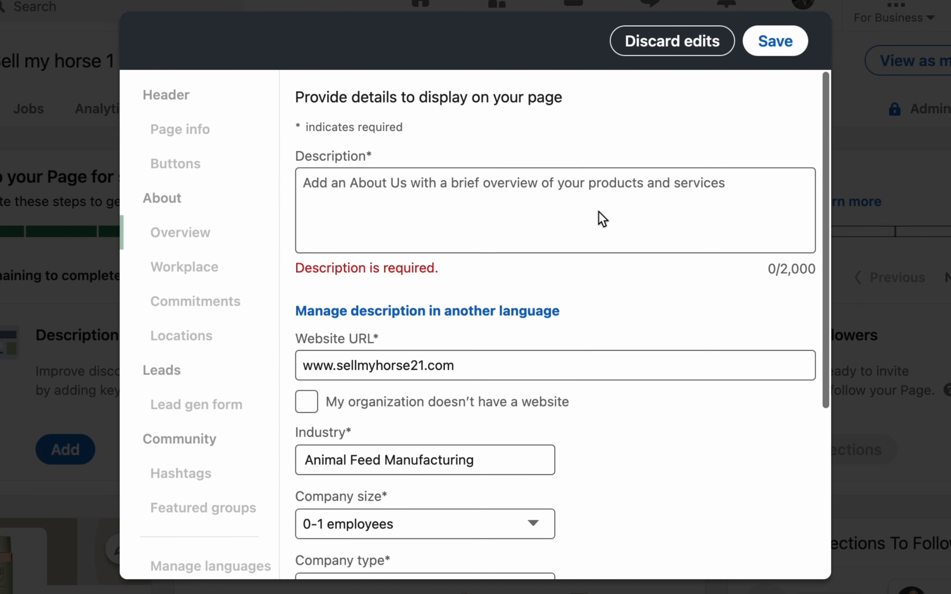
pyautogui.click(598, 211)
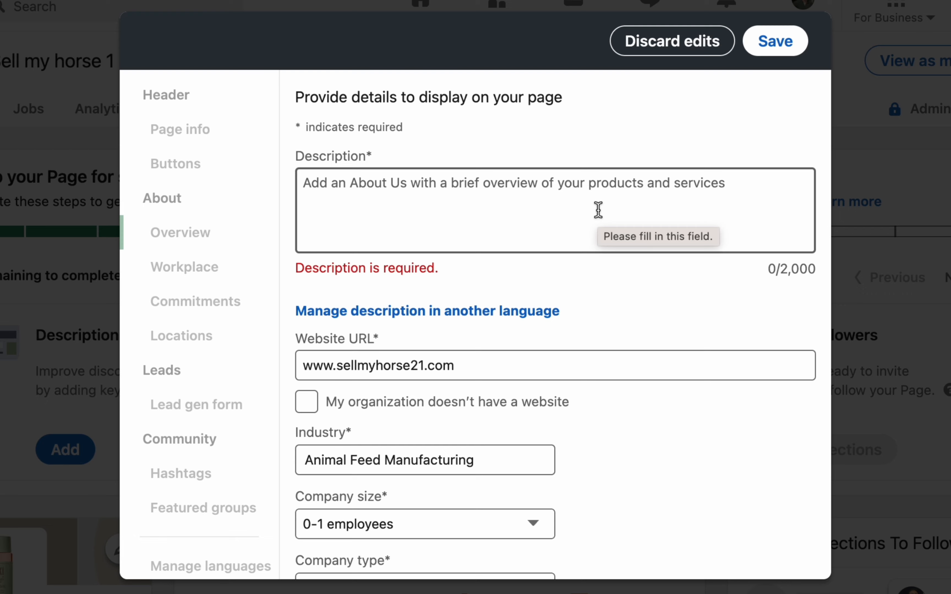
pyautogui.scroll(-6, 598, 210)
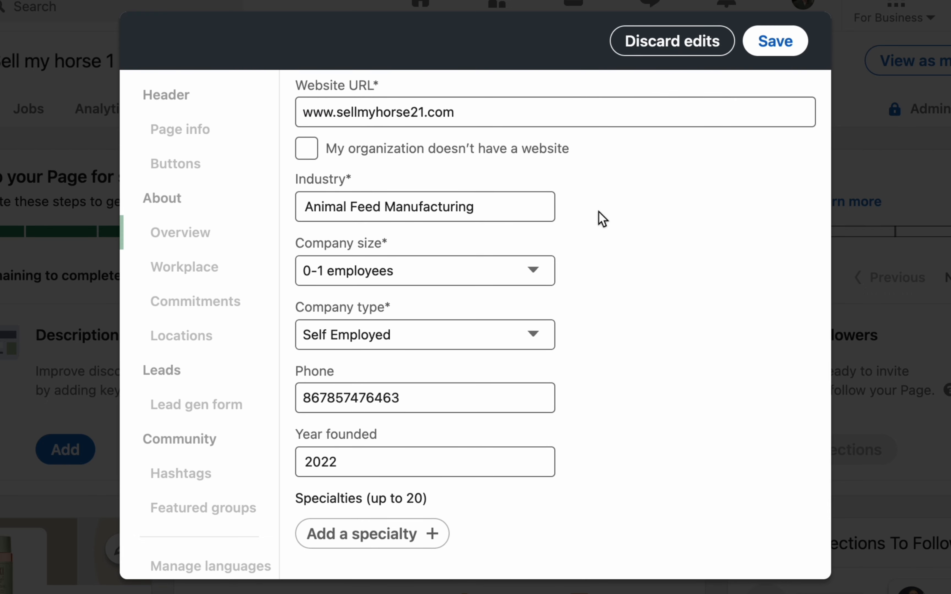
pyautogui.click(656, 47)
# - Turn the Workplace module on, browse the policy options, then switch it back off
pyautogui.click(207, 276)
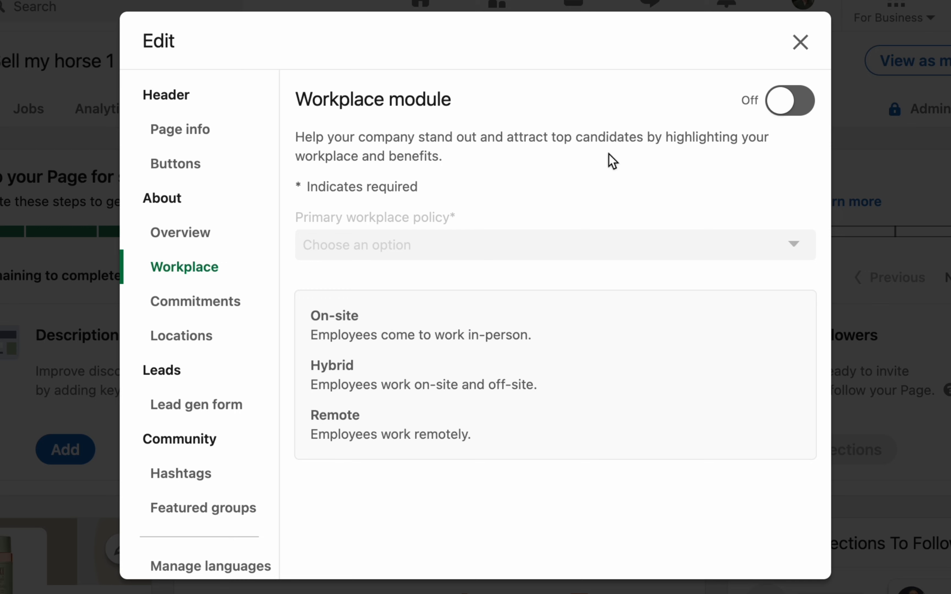
pyautogui.click(775, 101)
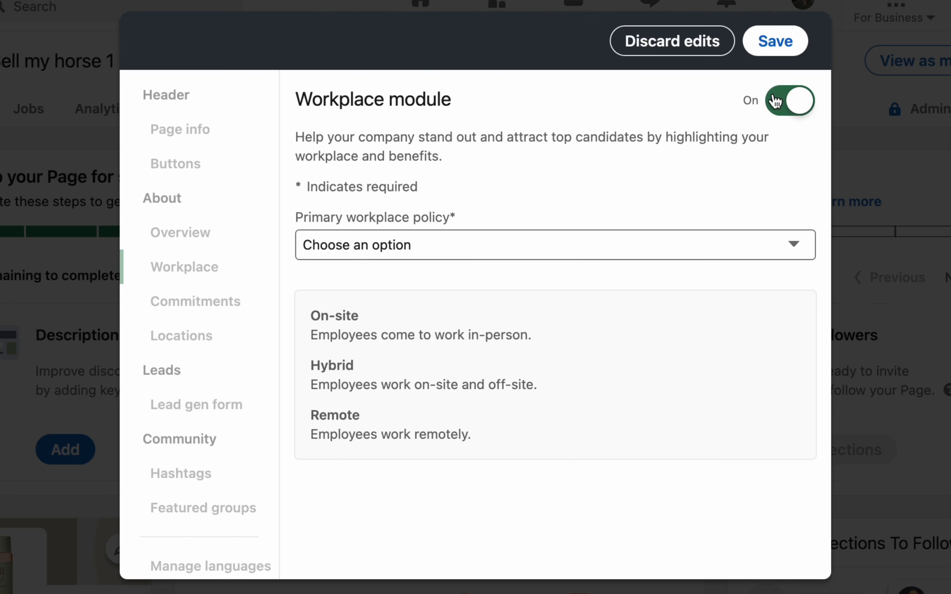
pyautogui.click(374, 255)
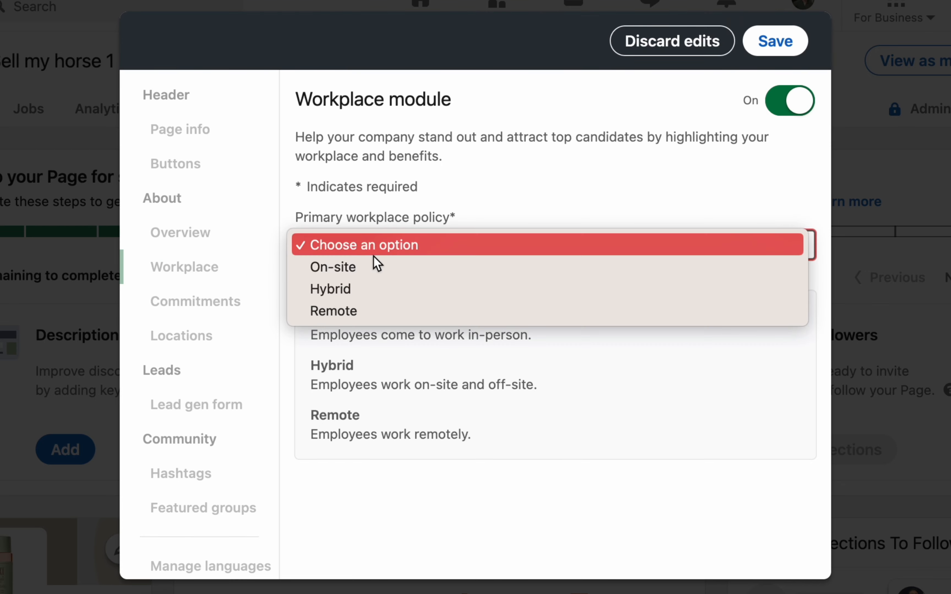
pyautogui.click(683, 176)
pyautogui.click(805, 103)
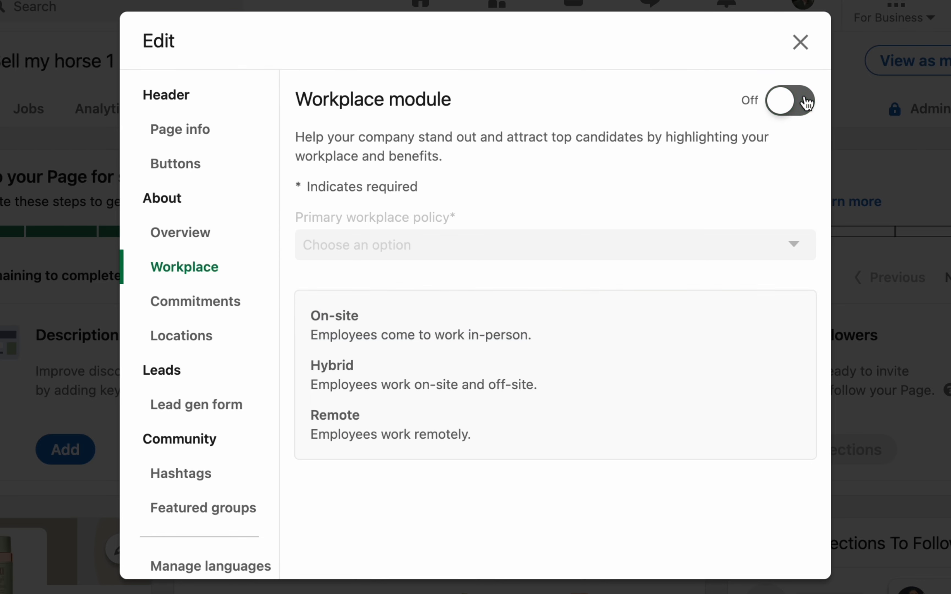
# - Pass through Commitments and start a new location under Locations without saving
pyautogui.click(169, 313)
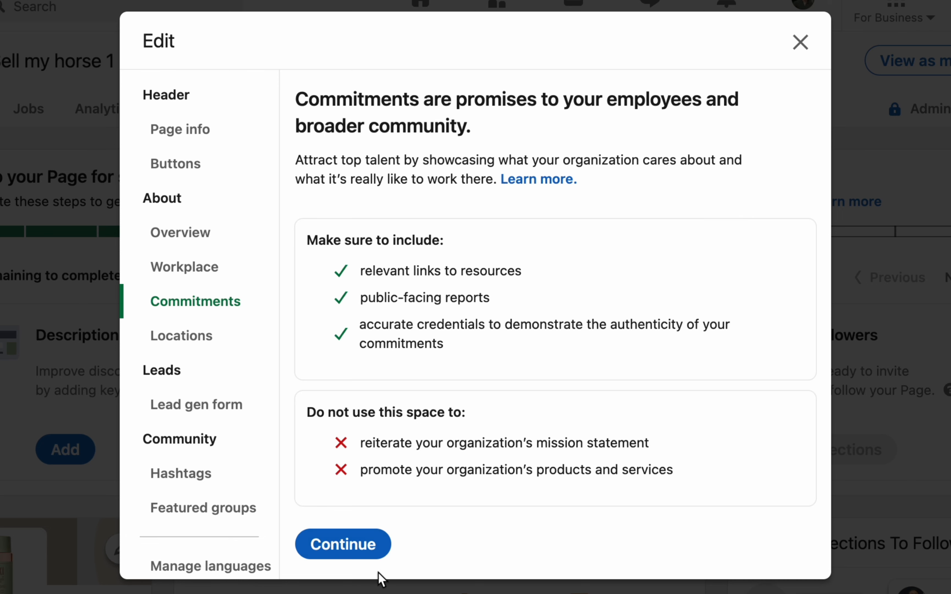
pyautogui.click(357, 554)
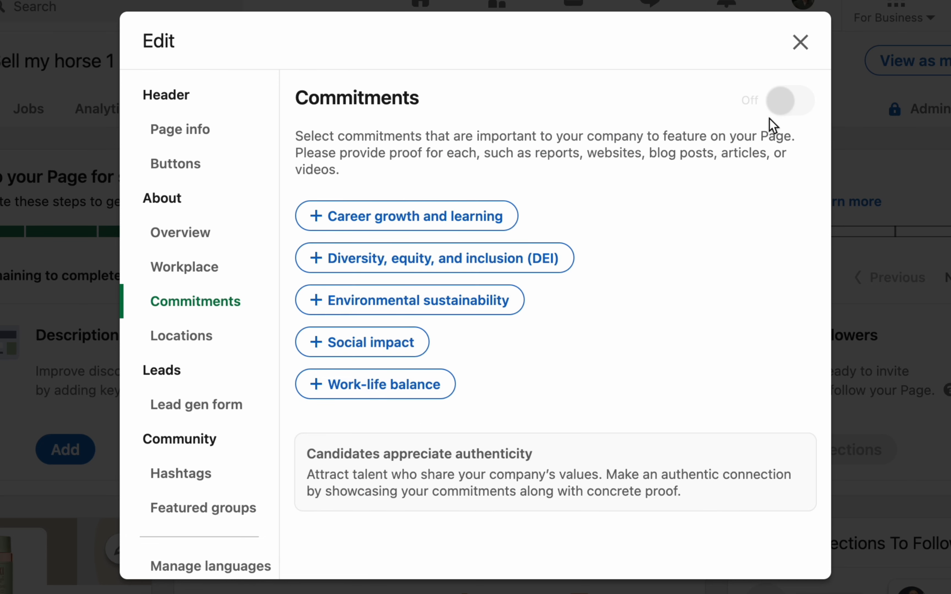
pyautogui.click(200, 344)
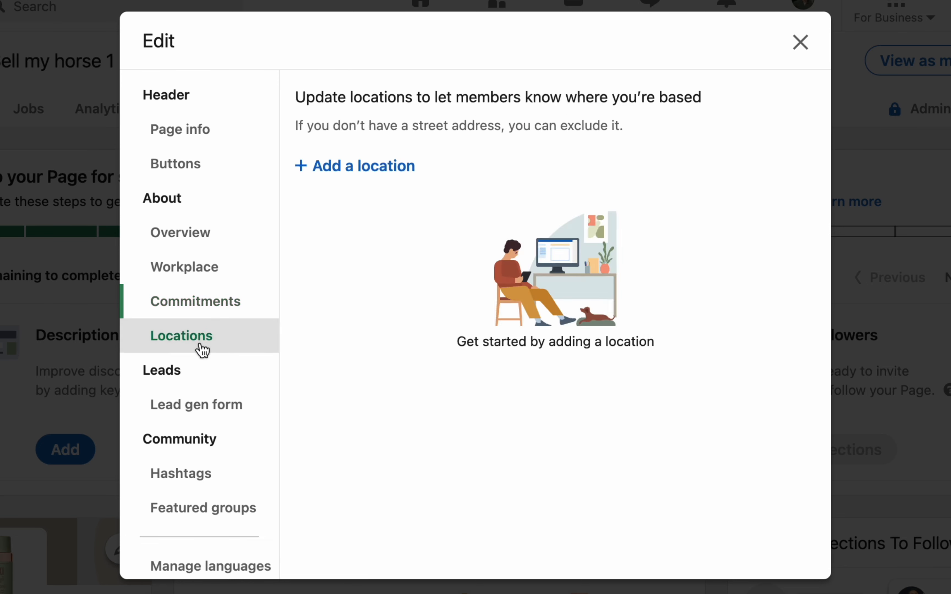
pyautogui.click(355, 166)
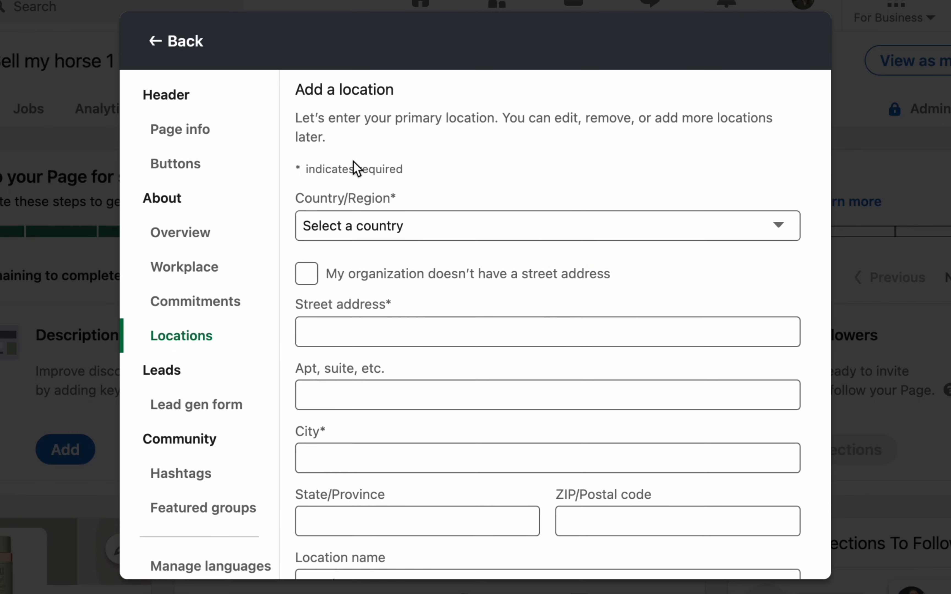
pyautogui.click(552, 337)
pyautogui.scroll(-3, 552, 337)
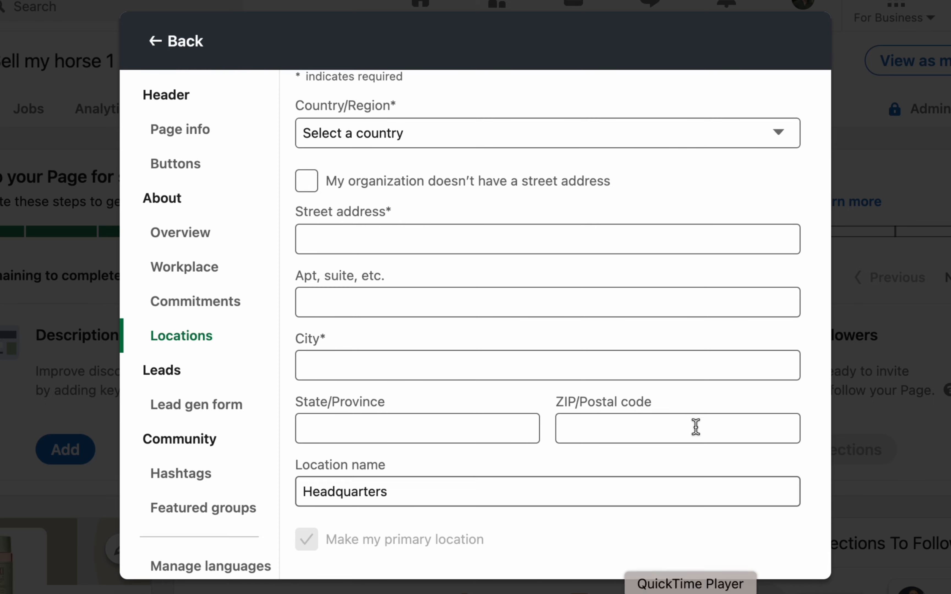
pyautogui.scroll(3, 693, 426)
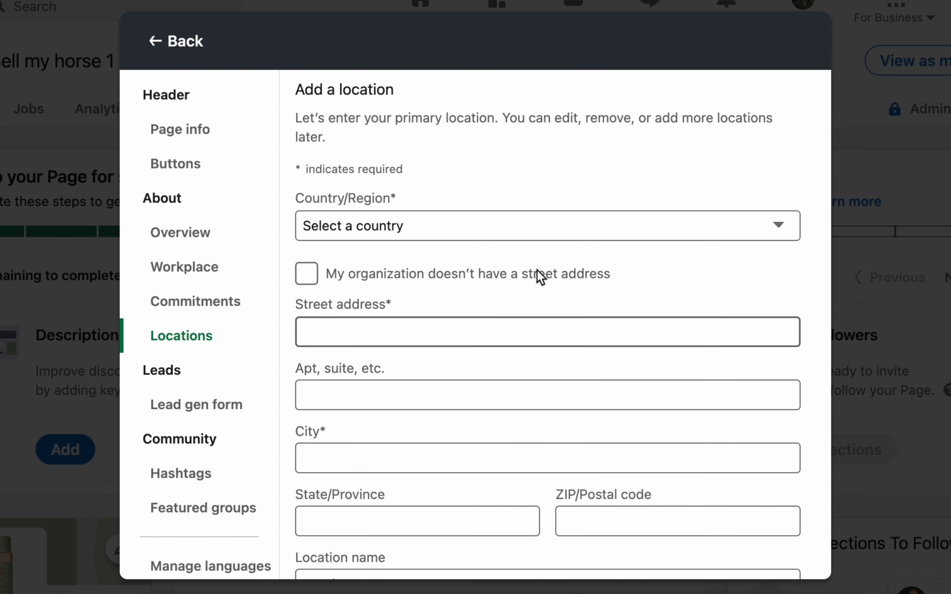
pyautogui.scroll(-2, 552, 311)
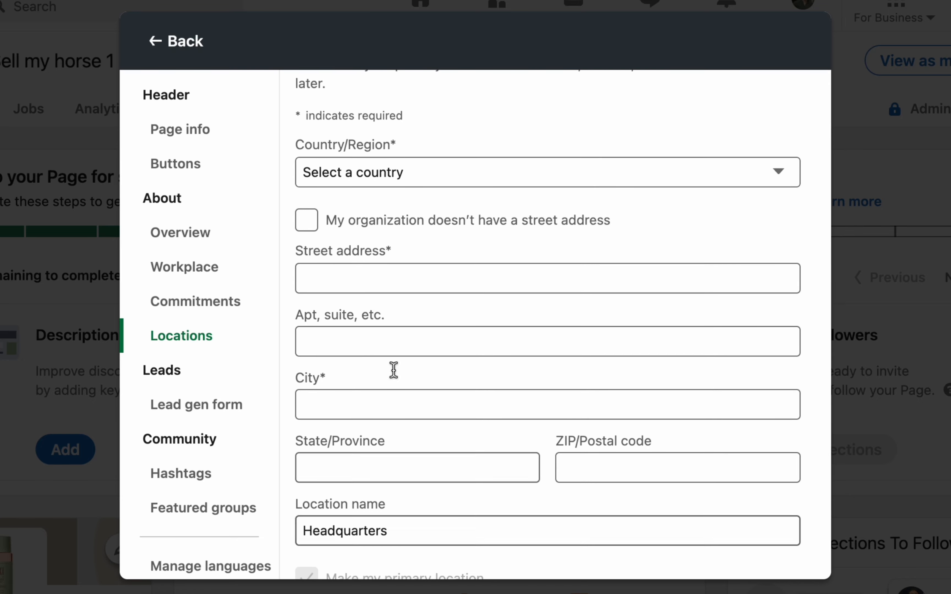
pyautogui.scroll(-1, 447, 298)
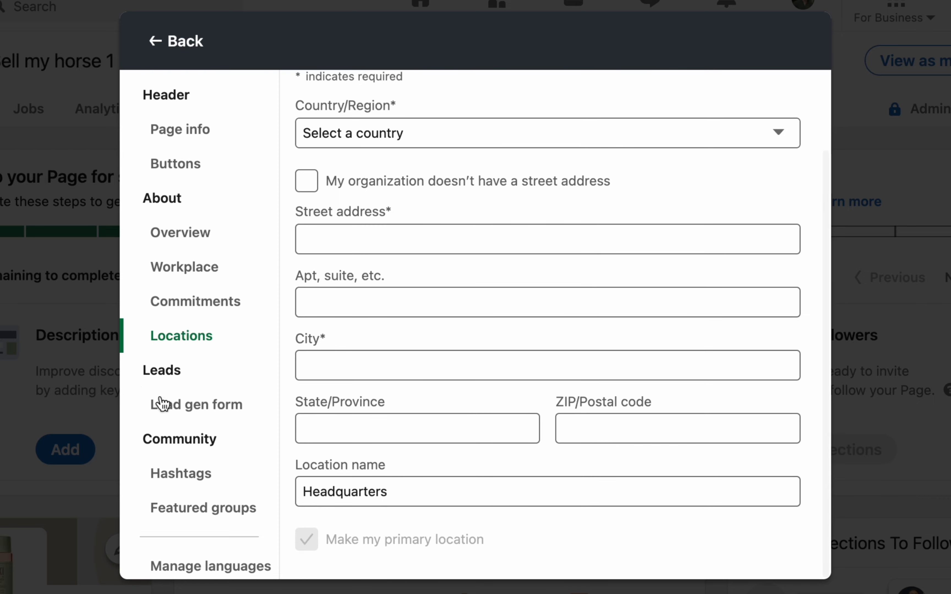
pyautogui.click(190, 408)
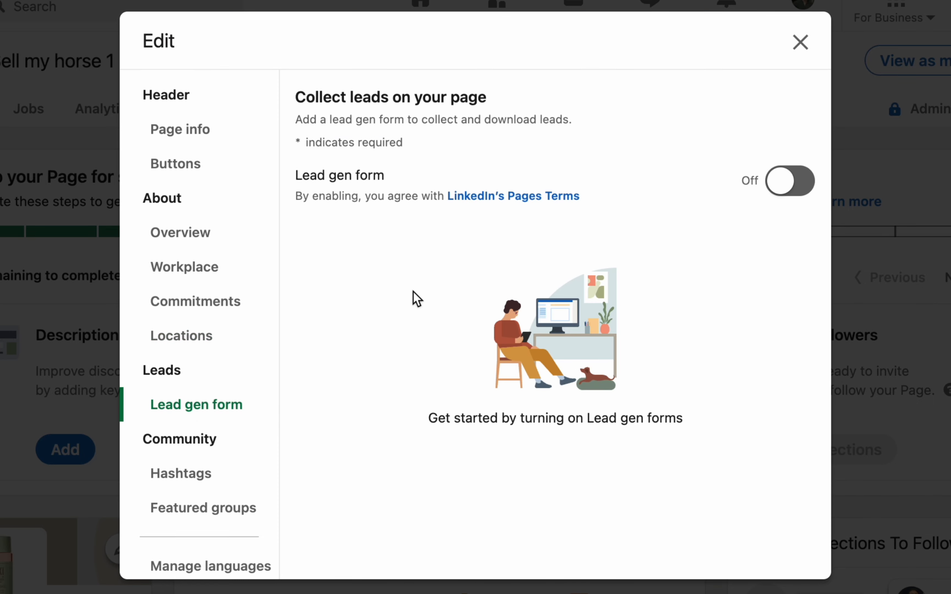
# - Enable the lead gen form with headline 'contact us' and body 'Fill this form to contact us'
pyautogui.click(778, 181)
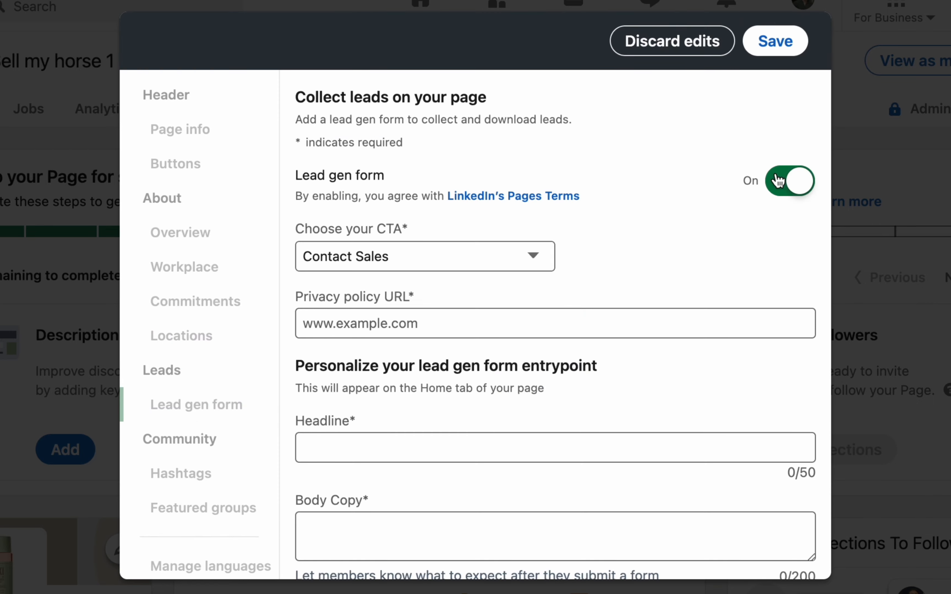
pyautogui.scroll(-5, 447, 356)
pyautogui.click(353, 208)
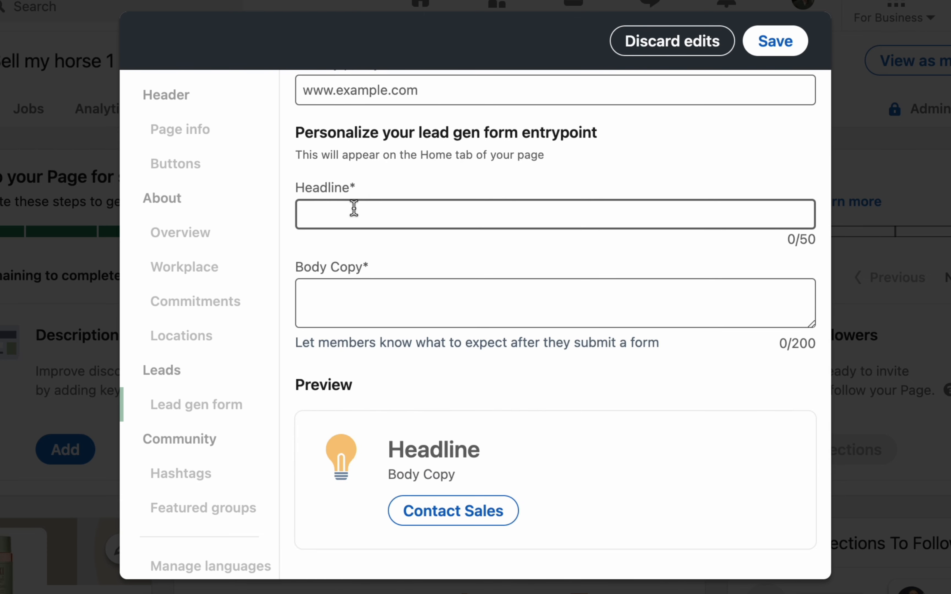
pyautogui.write('contact us')
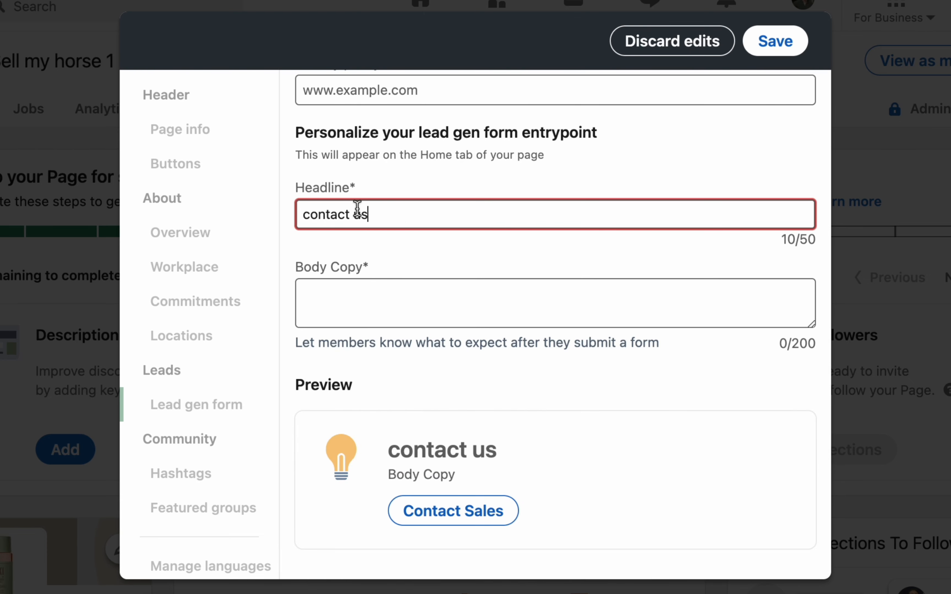
pyautogui.click(404, 292)
pyautogui.write('Fi')
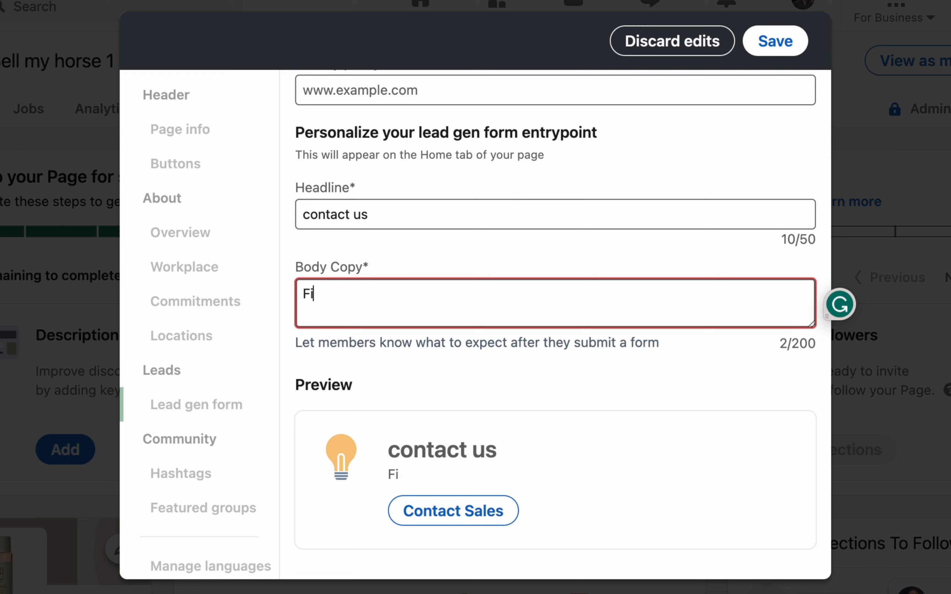
pyautogui.write('ll this form to co')
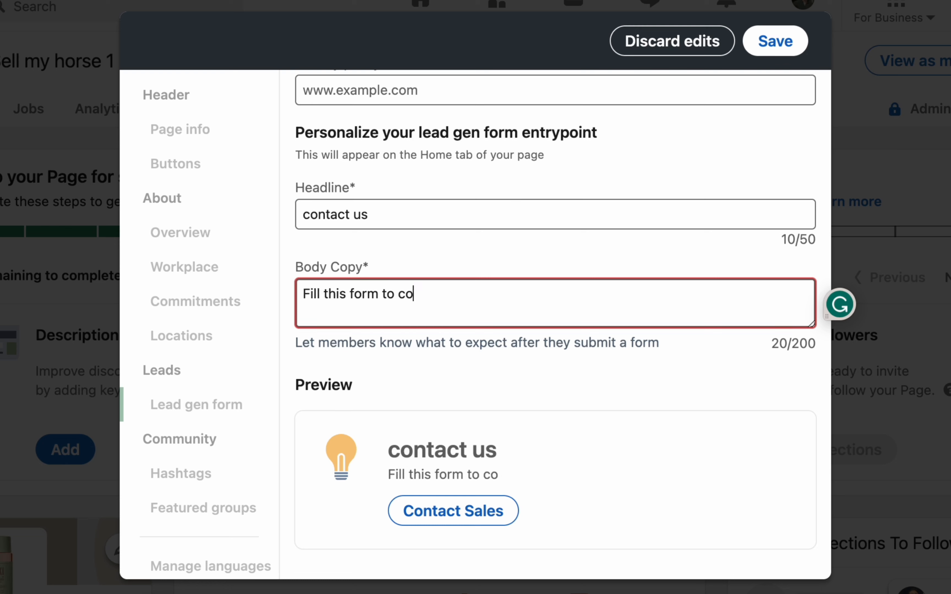
pyautogui.write('ntact us')
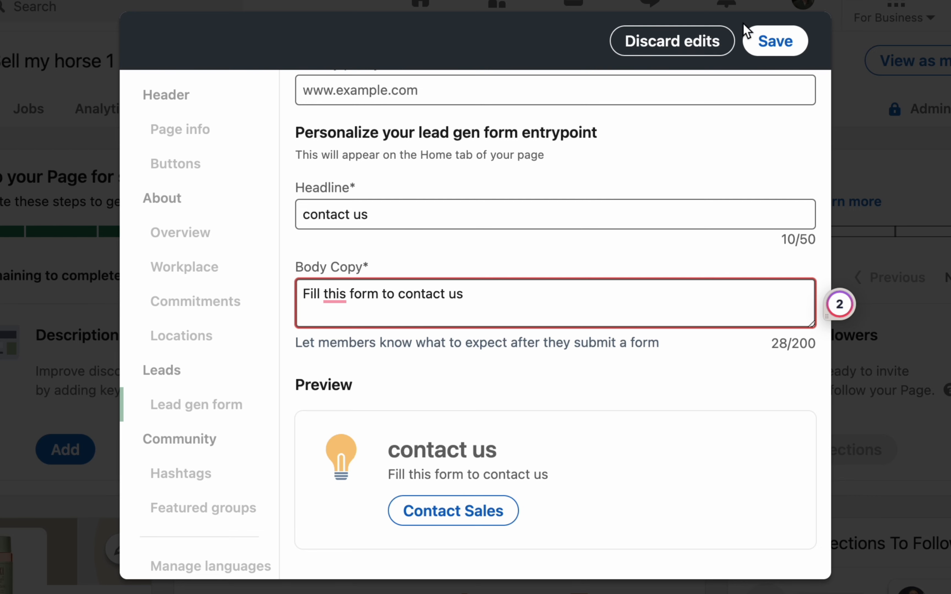
# - Attempt to save, find the privacy policy URL is required, and discard the lead form edits
pyautogui.click(770, 45)
pyautogui.scroll(-1, 166, 493)
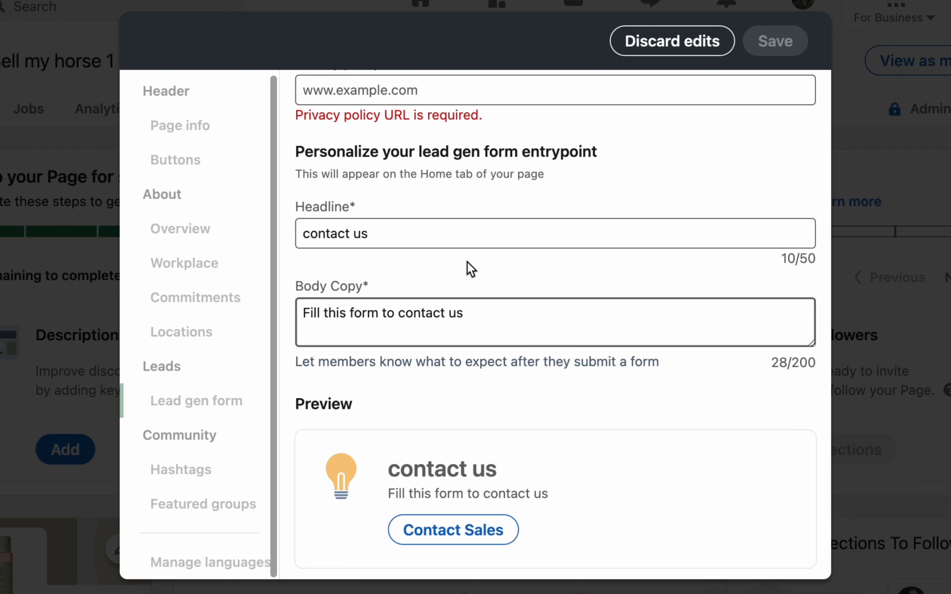
pyautogui.scroll(3, 459, 243)
pyautogui.scroll(1, 452, 220)
pyautogui.click(381, 203)
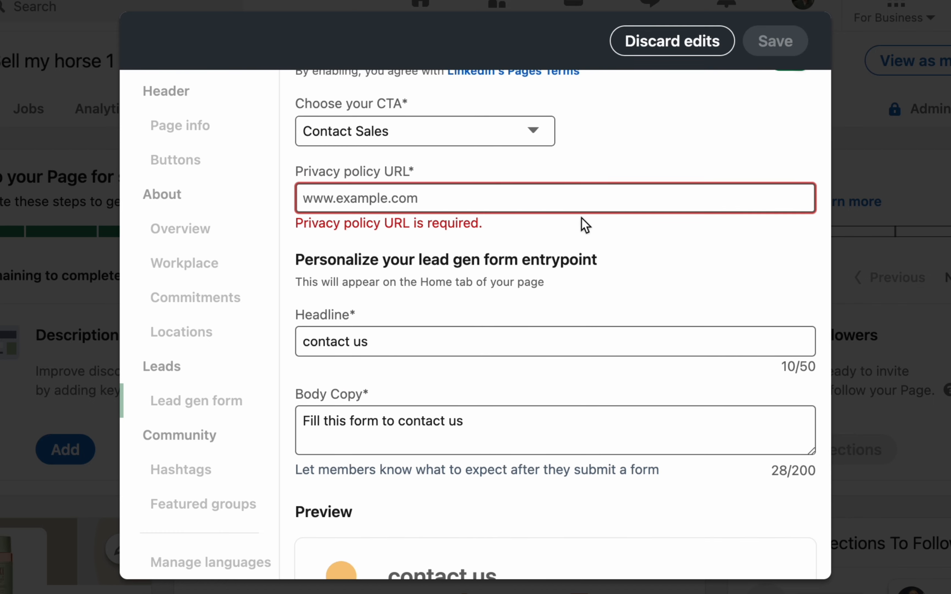
pyautogui.scroll(1, 558, 224)
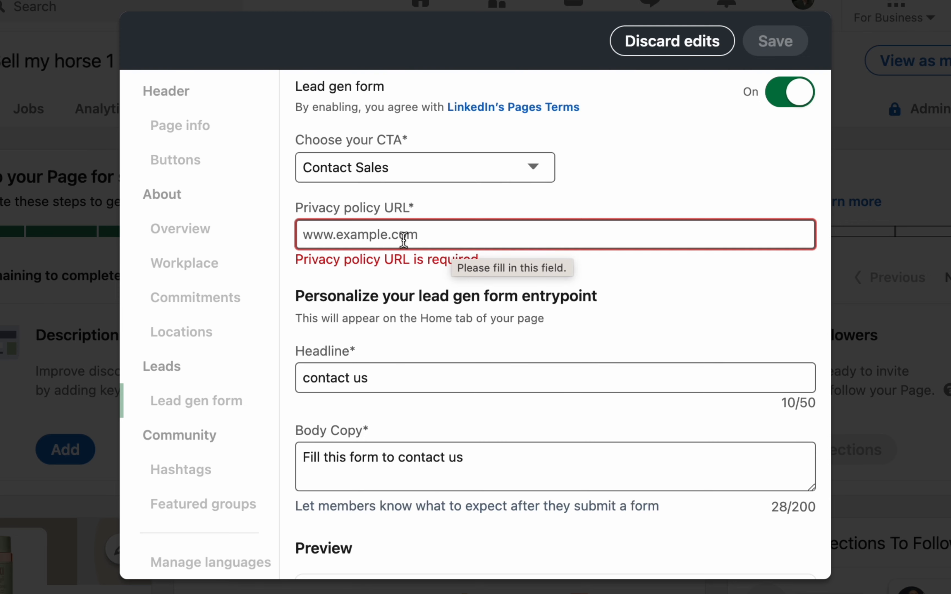
pyautogui.click(674, 48)
pyautogui.click(186, 474)
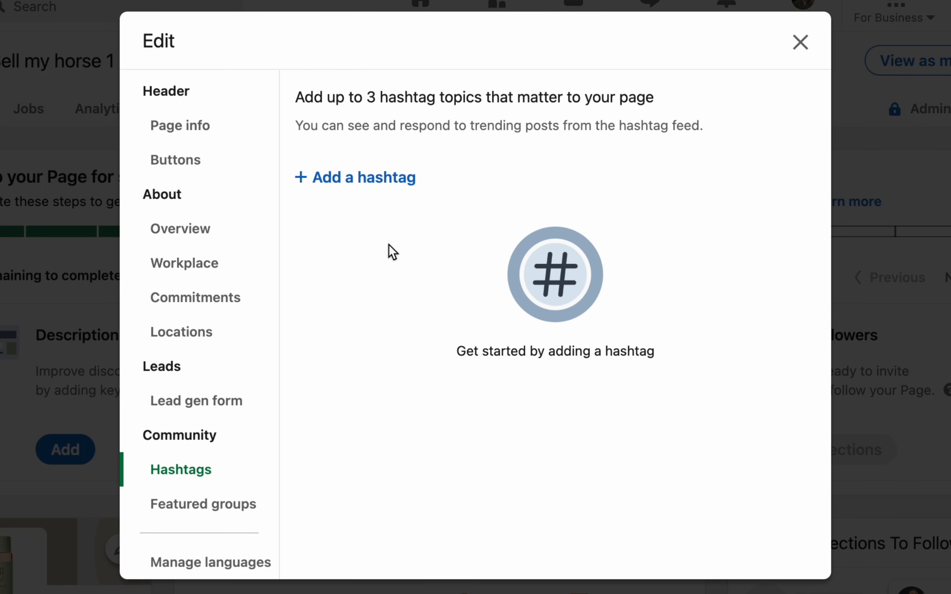
# - Pick #sellmyhorse121, #sellmyhorse1 and #sellmyhorse1life from the hashtag suggestions and save
pyautogui.click(345, 177)
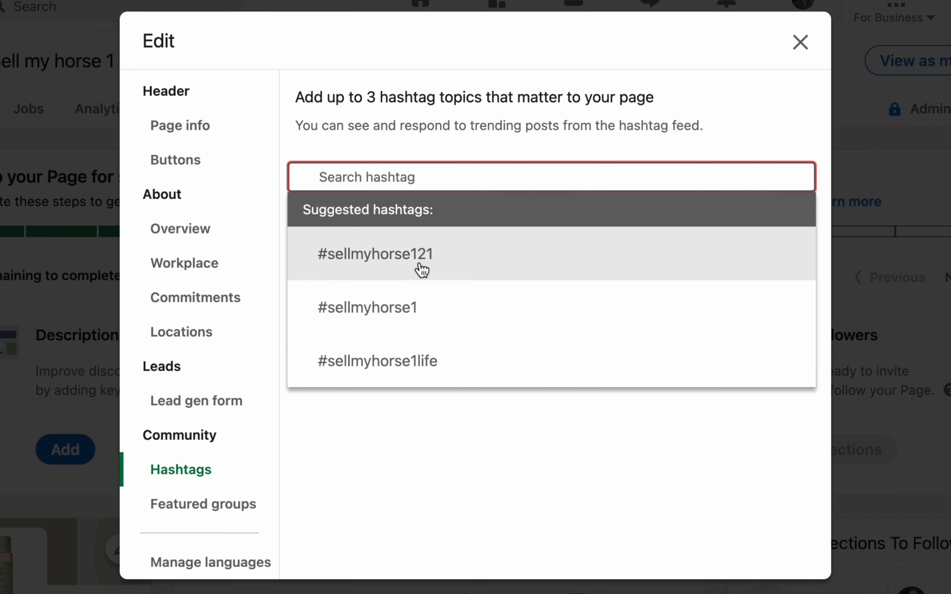
pyautogui.click(417, 274)
pyautogui.click(366, 176)
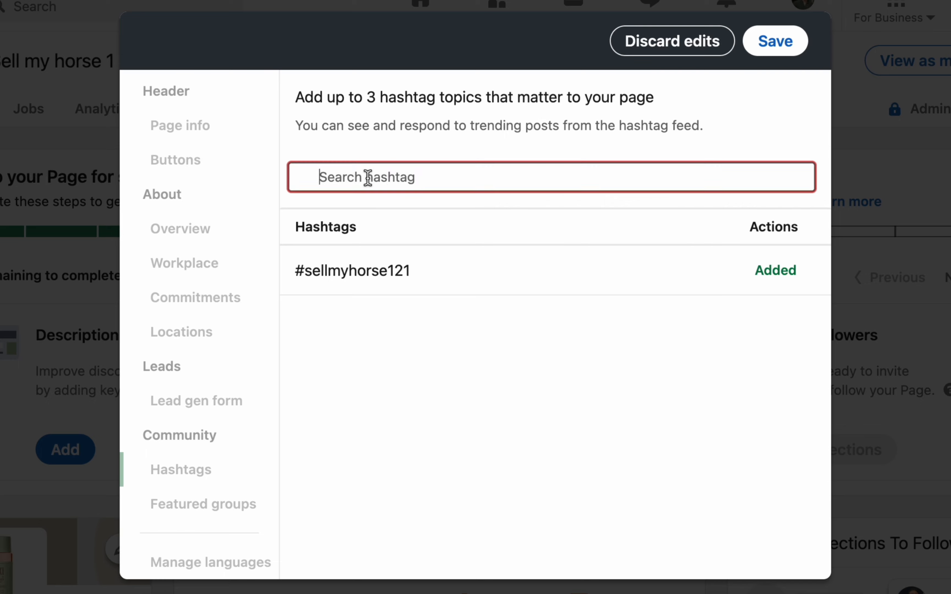
pyautogui.click(416, 320)
pyautogui.click(396, 174)
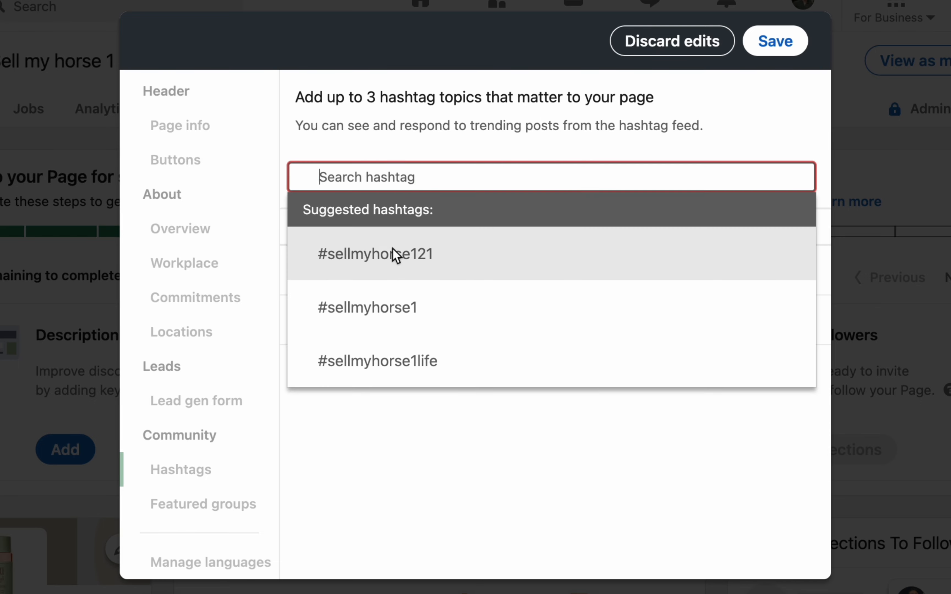
pyautogui.click(384, 360)
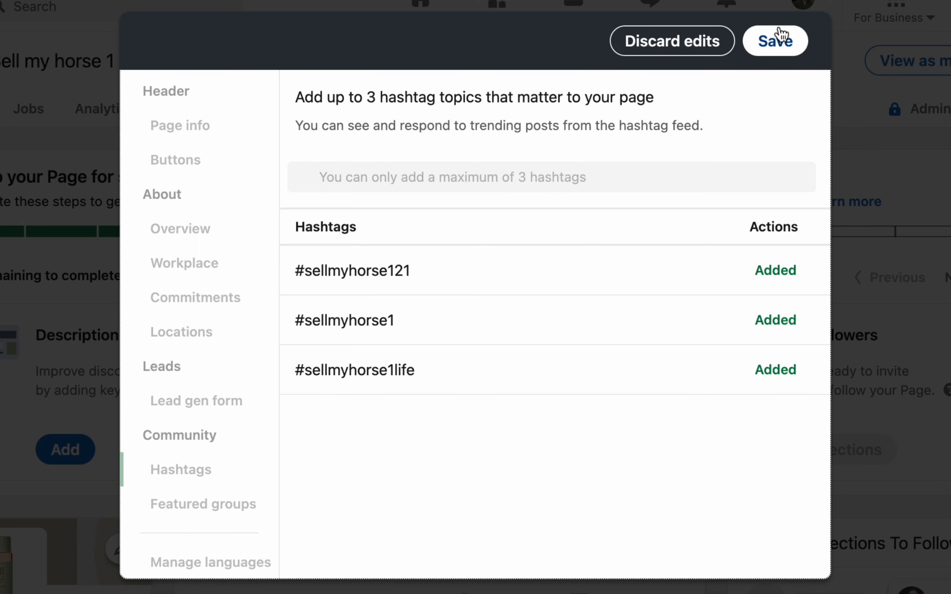
pyautogui.click(779, 39)
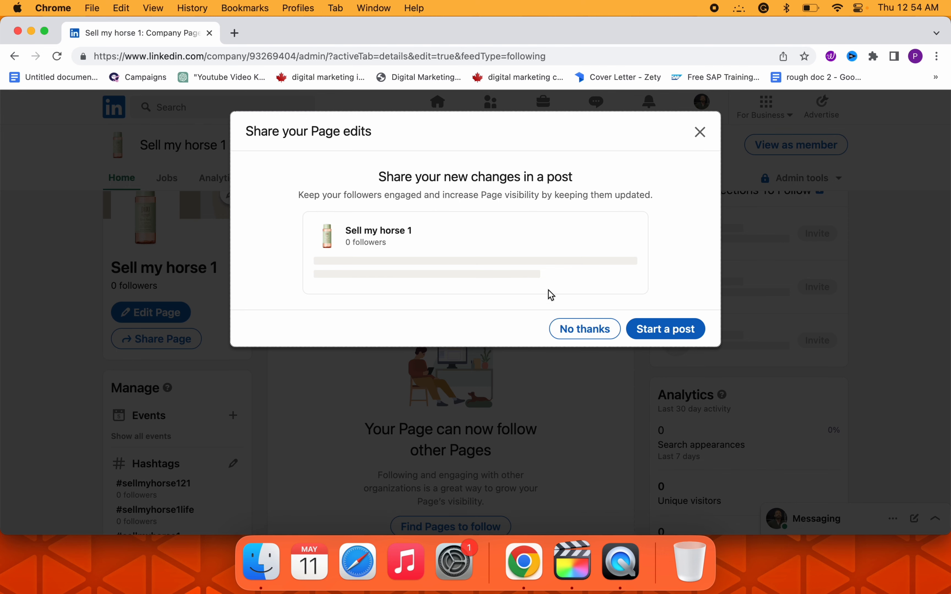
# - Skip posting about the page edits and review the Sell my horse 1 admin page with 8 setup steps left
pyautogui.click(585, 330)
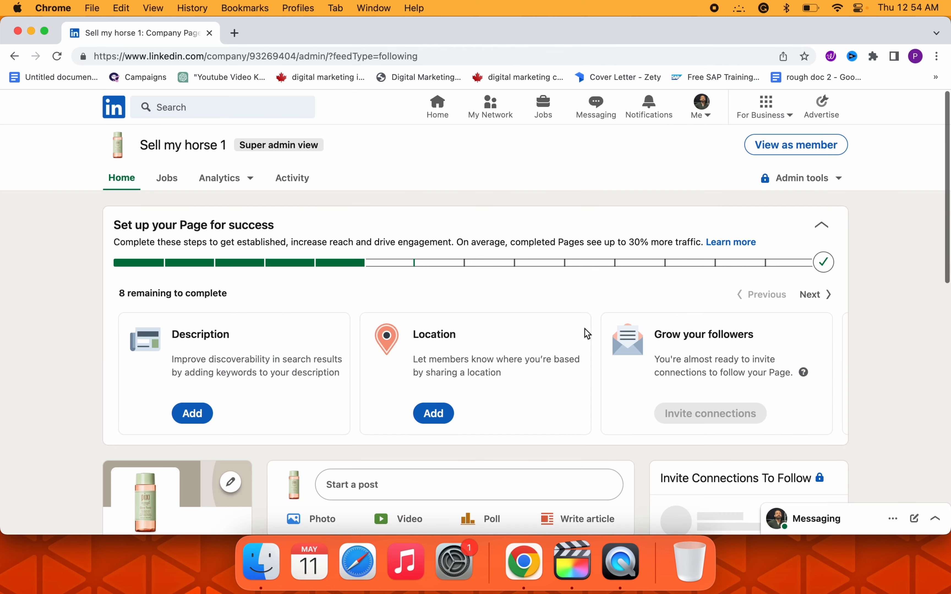
pyautogui.scroll(-15, 840, 386)
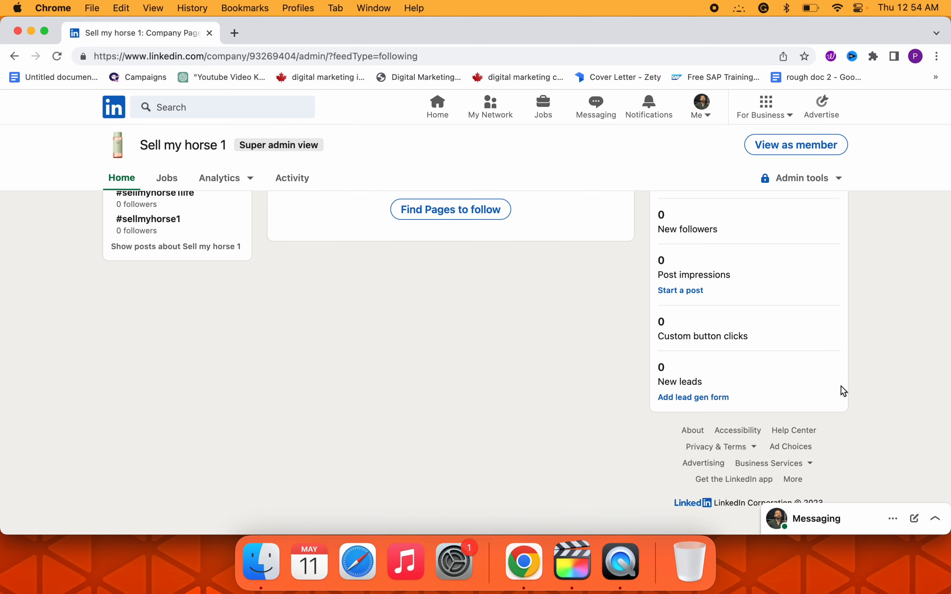
pyautogui.scroll(15, 841, 386)
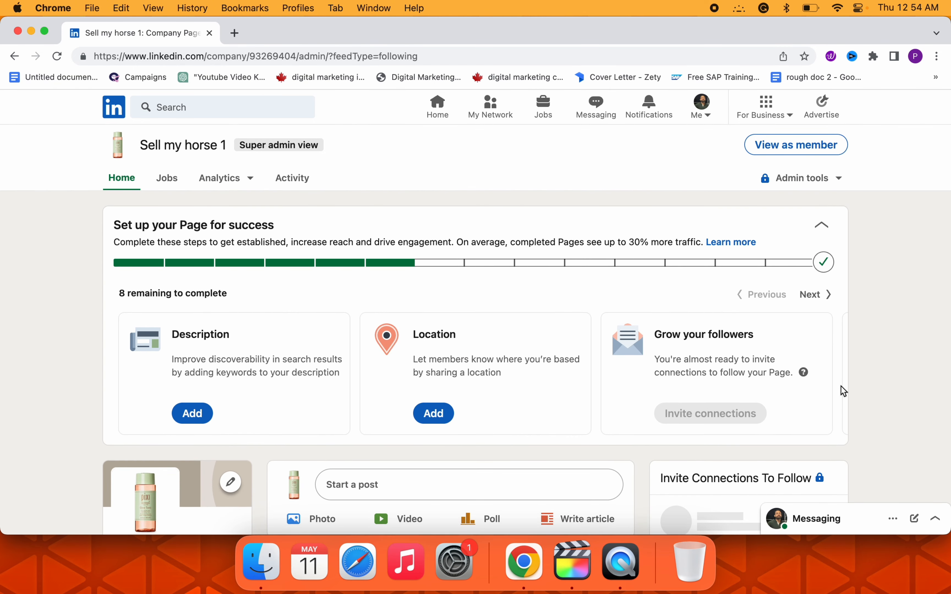
pyautogui.scroll(-3, 840, 386)
pyautogui.scroll(3, 840, 387)
pyautogui.scroll(-5, 611, 315)
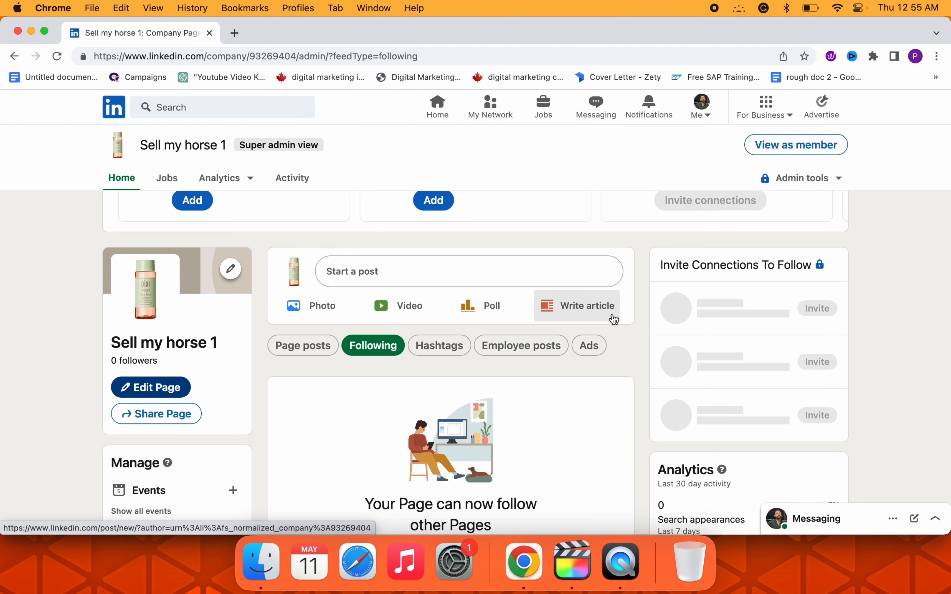
pyautogui.scroll(5, 494, 259)
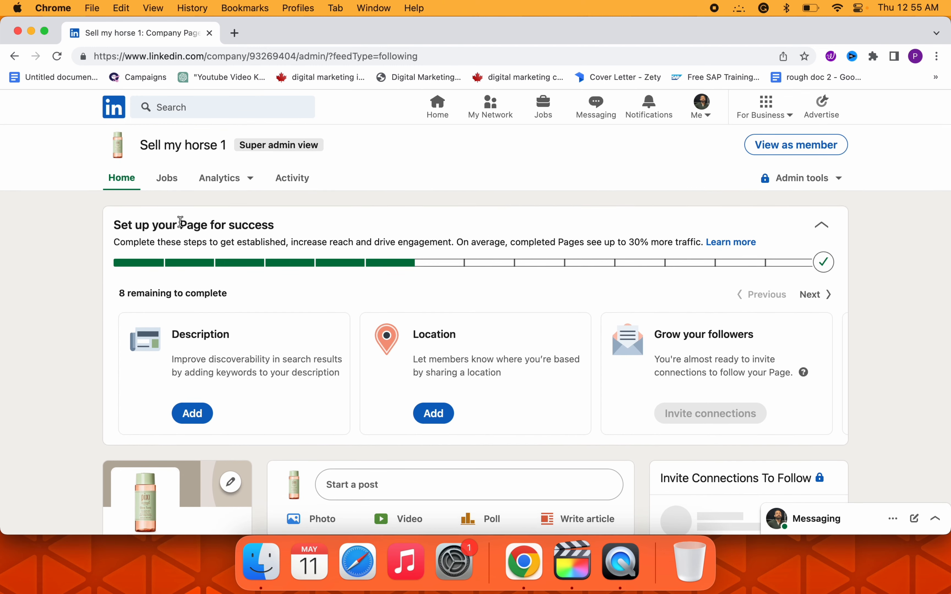